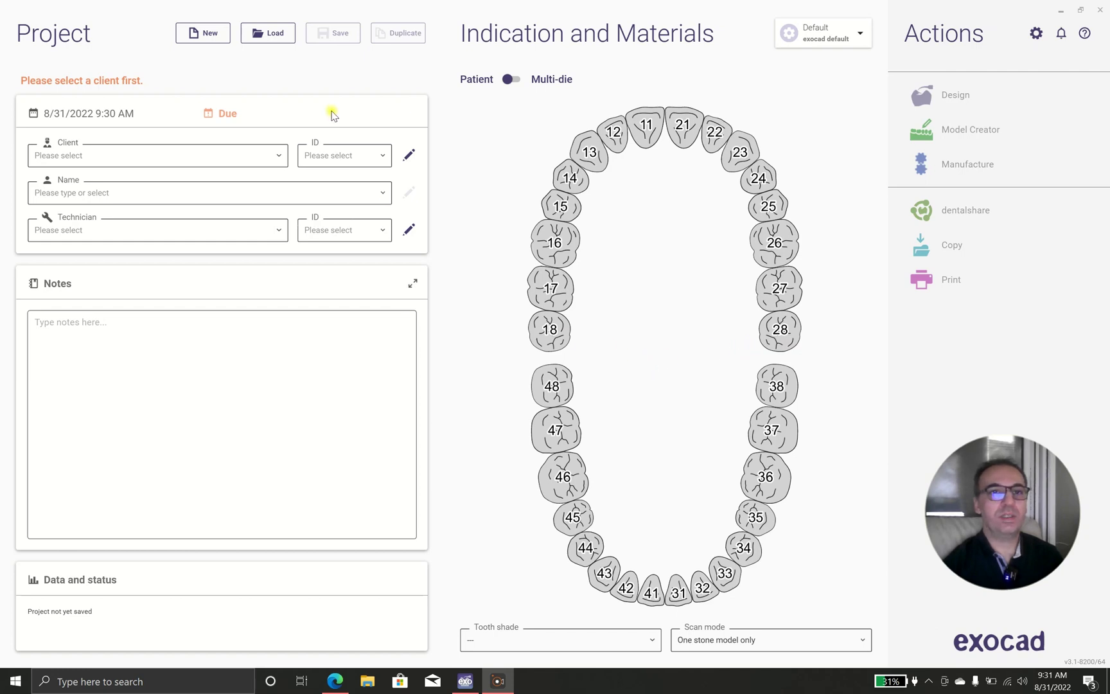
Set the client to DEMO CASE, name the case 'demo flexible partial denture', and assign the technician
{"action": "left_click", "coordinate": [193, 154]}
{"action": "left_click", "coordinate": [160, 203]}
{"action": "left_click", "coordinate": [156, 193]}
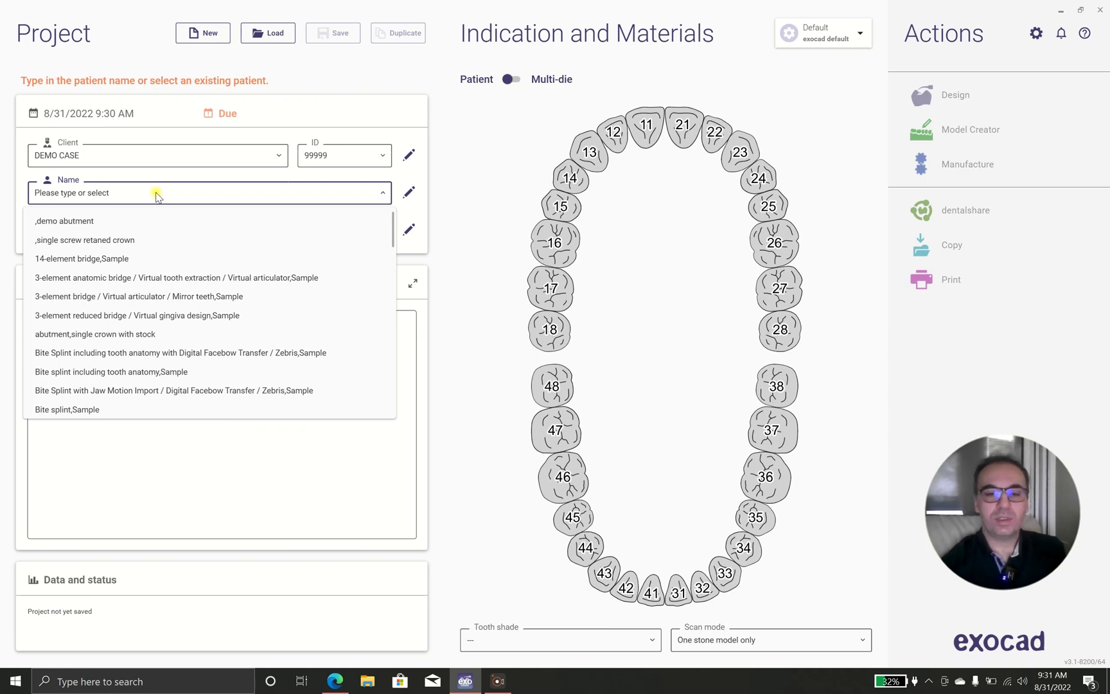
{"action": "type", "text": "de"}
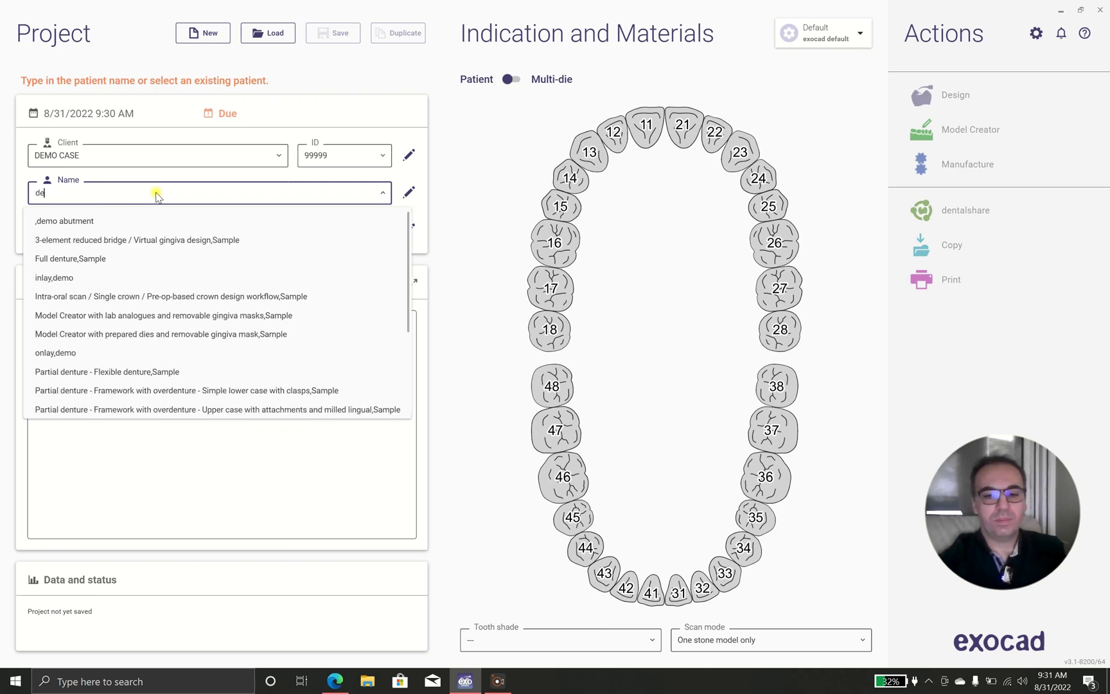
{"action": "type", "text": "mo flexible partial denture"}
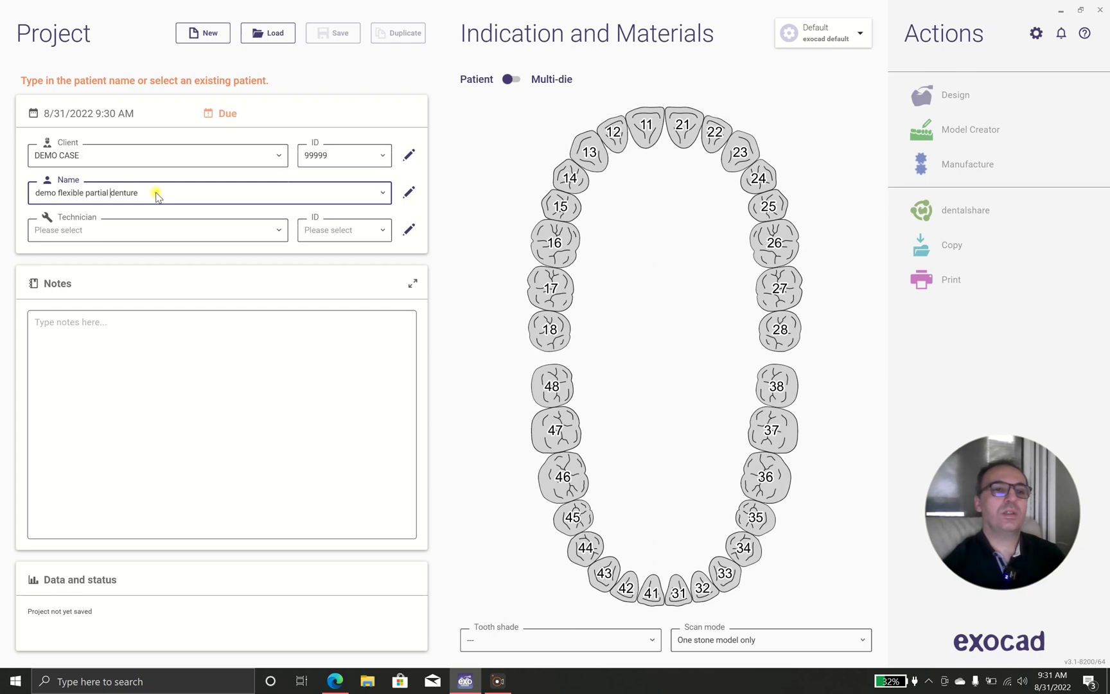
{"action": "left_click", "coordinate": [130, 225]}
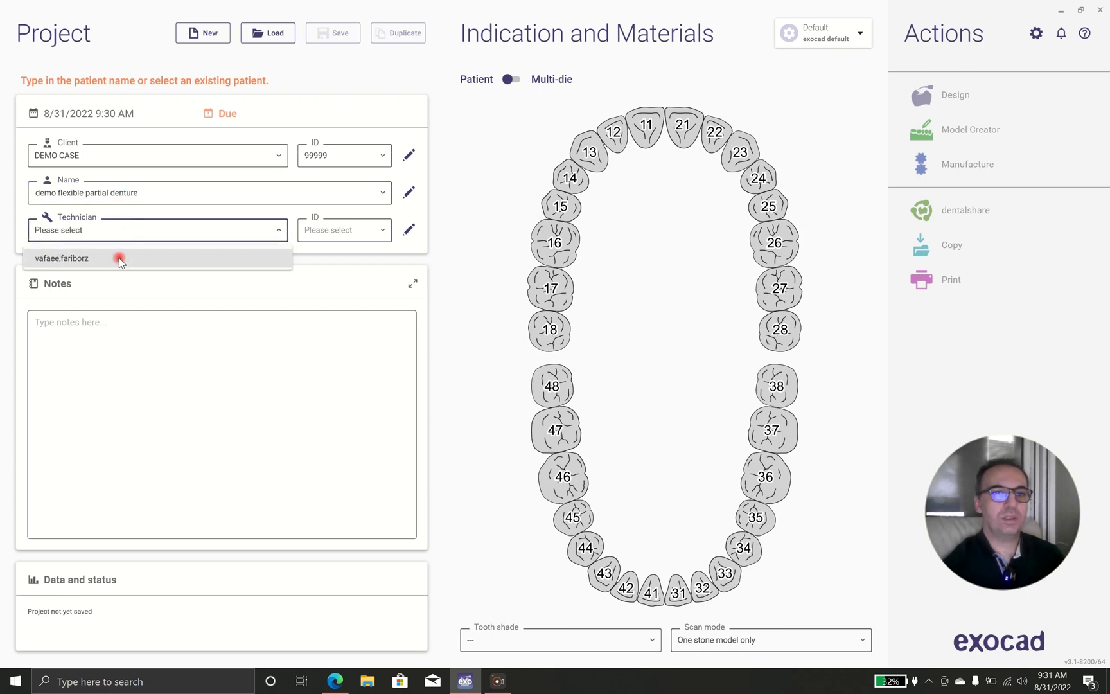
{"action": "left_click", "coordinate": [120, 258]}
Set tooth 36 as an Acrylic/PMMA partial denture in shade C
{"action": "left_click", "coordinate": [764, 489]}
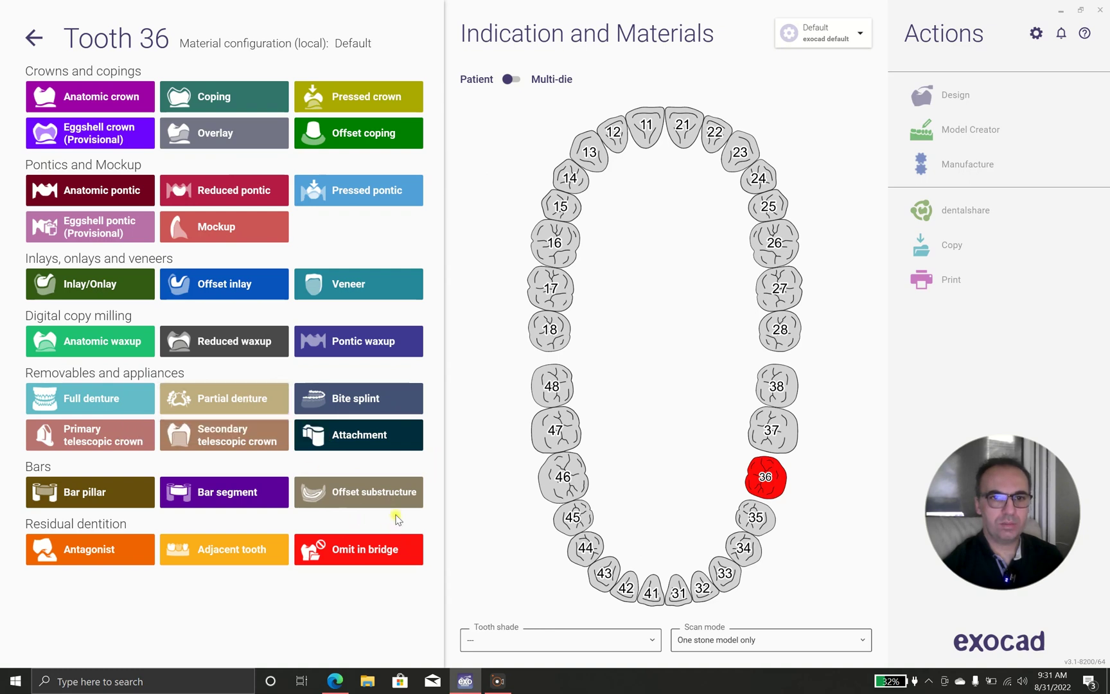
{"action": "left_click", "coordinate": [252, 401]}
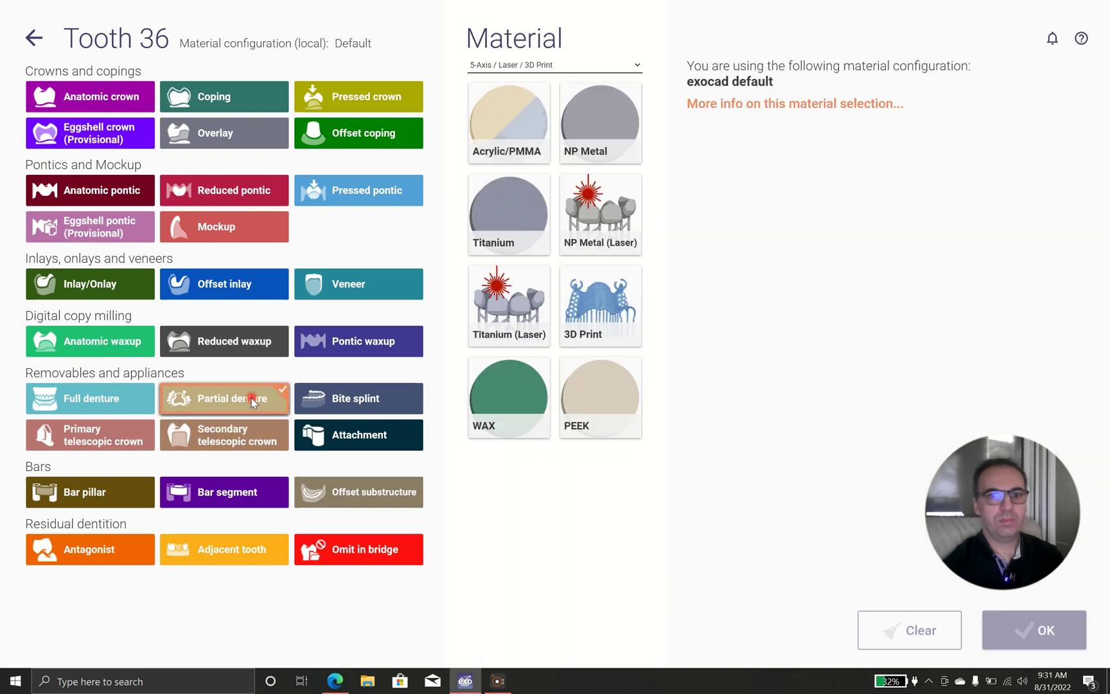
{"action": "left_click", "coordinate": [515, 122]}
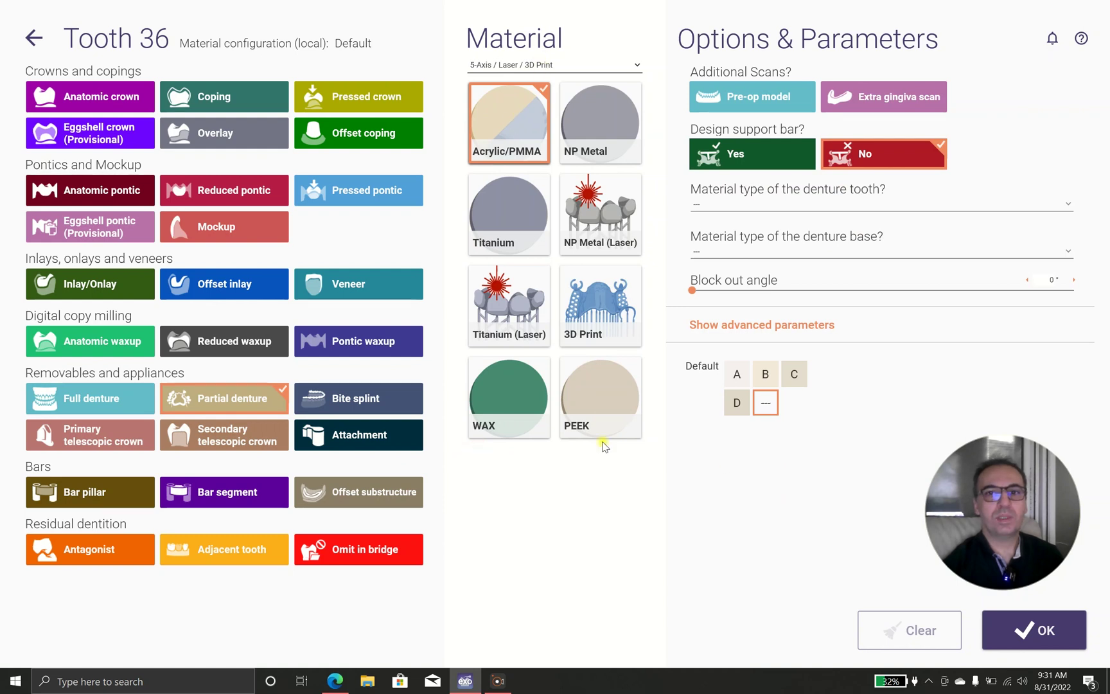
{"action": "left_click", "coordinate": [793, 376]}
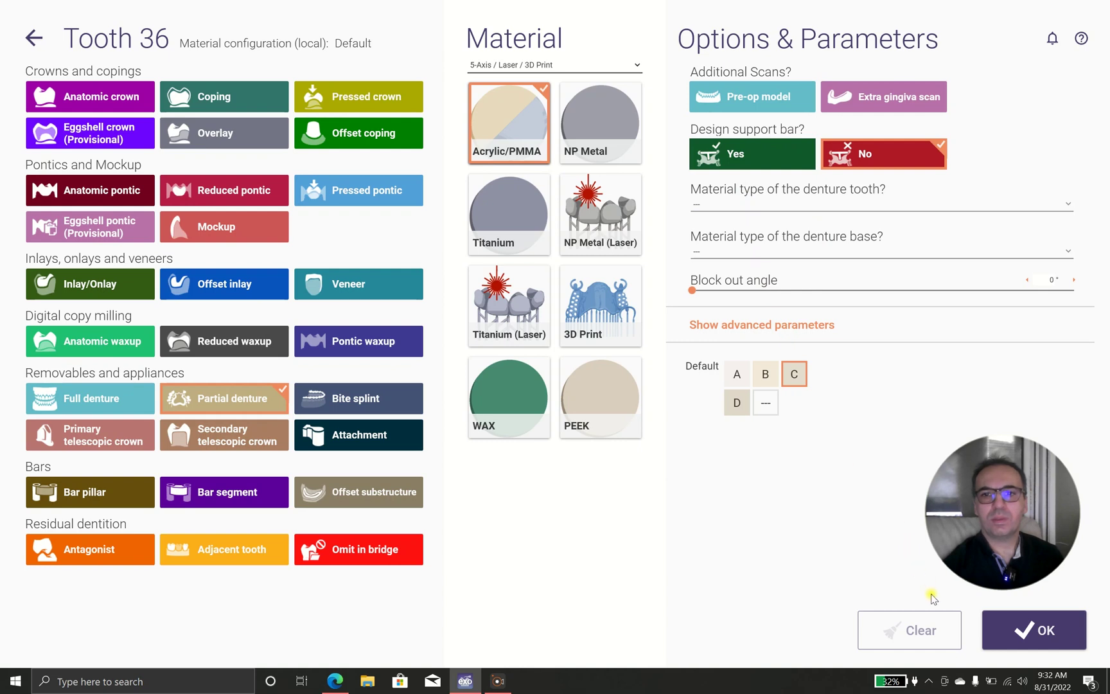
{"action": "left_click", "coordinate": [1015, 629]}
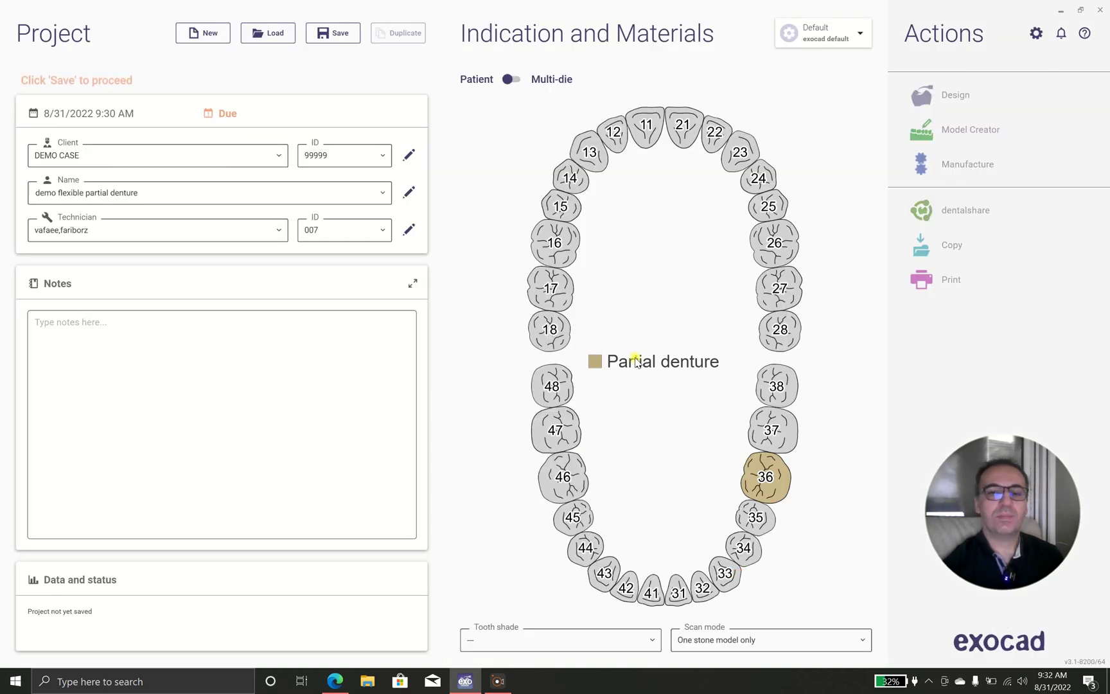
Mark tooth 26 as the antagonist and save the project
{"action": "left_click", "coordinate": [770, 236]}
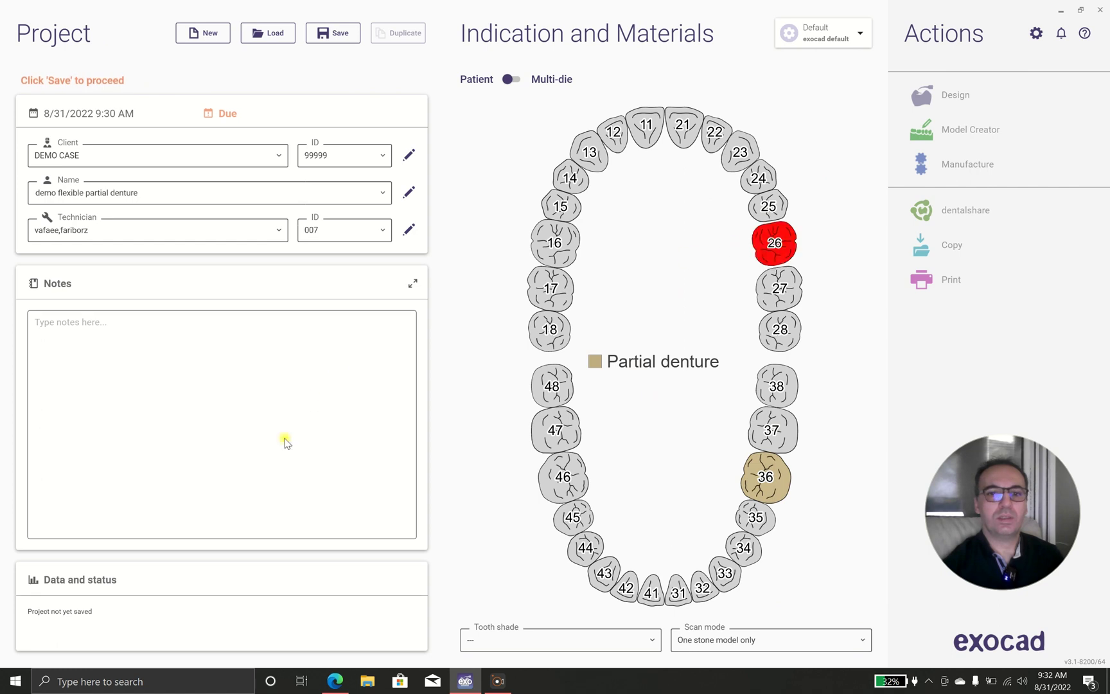
{"action": "left_click", "coordinate": [111, 550]}
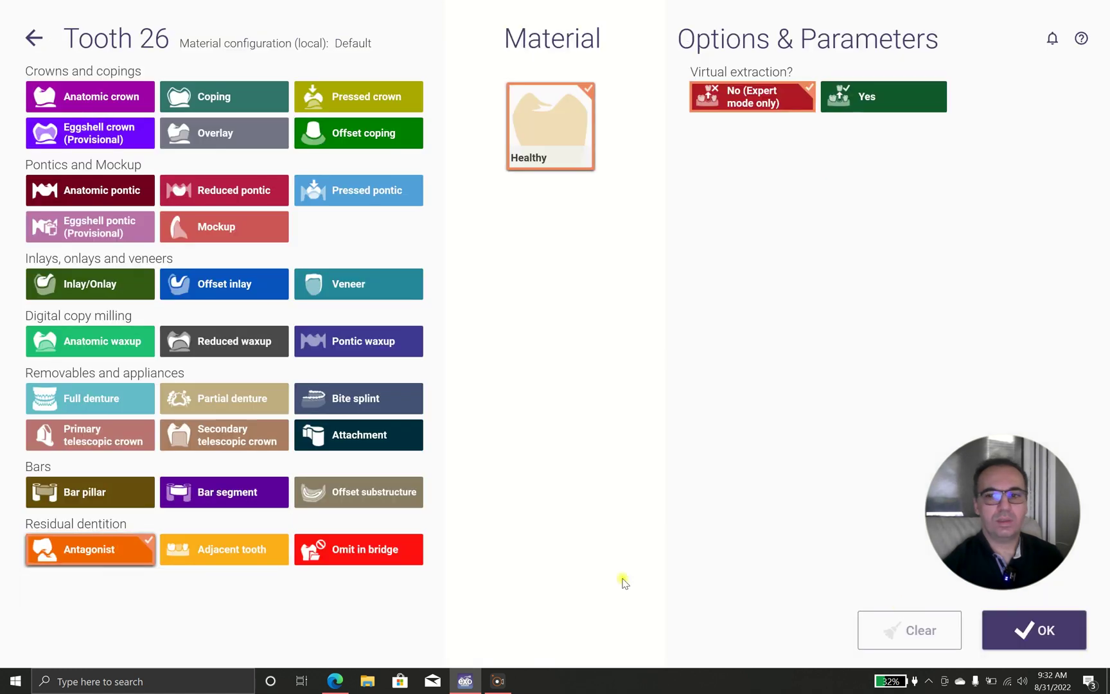
{"action": "left_click", "coordinate": [1021, 629]}
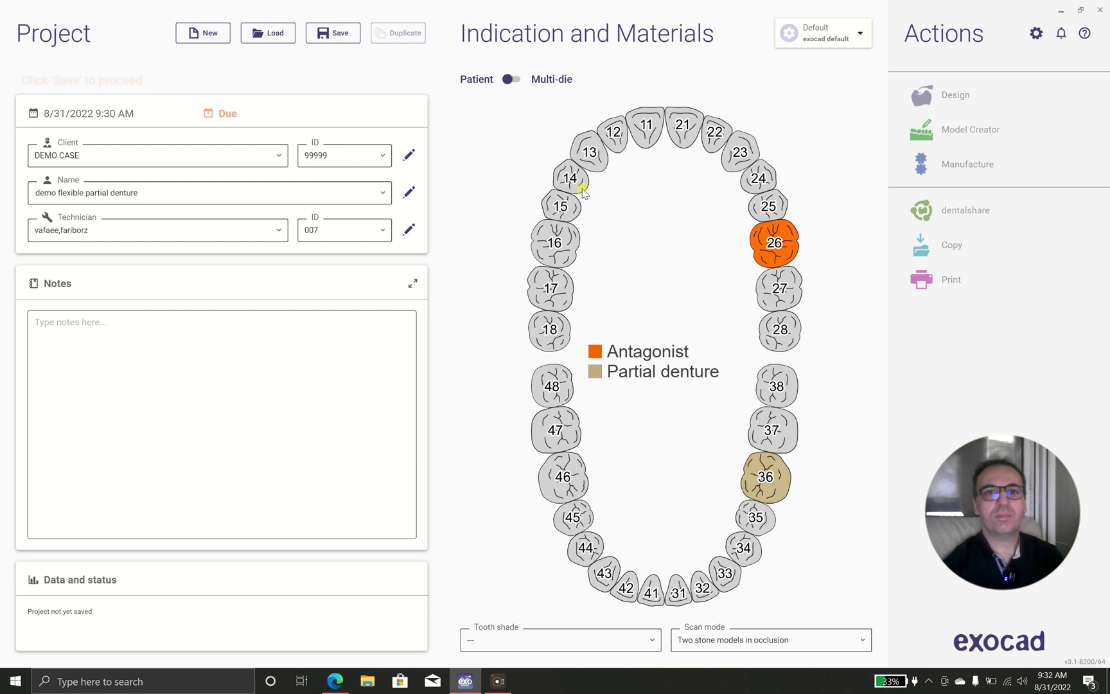
{"action": "left_click", "coordinate": [351, 47]}
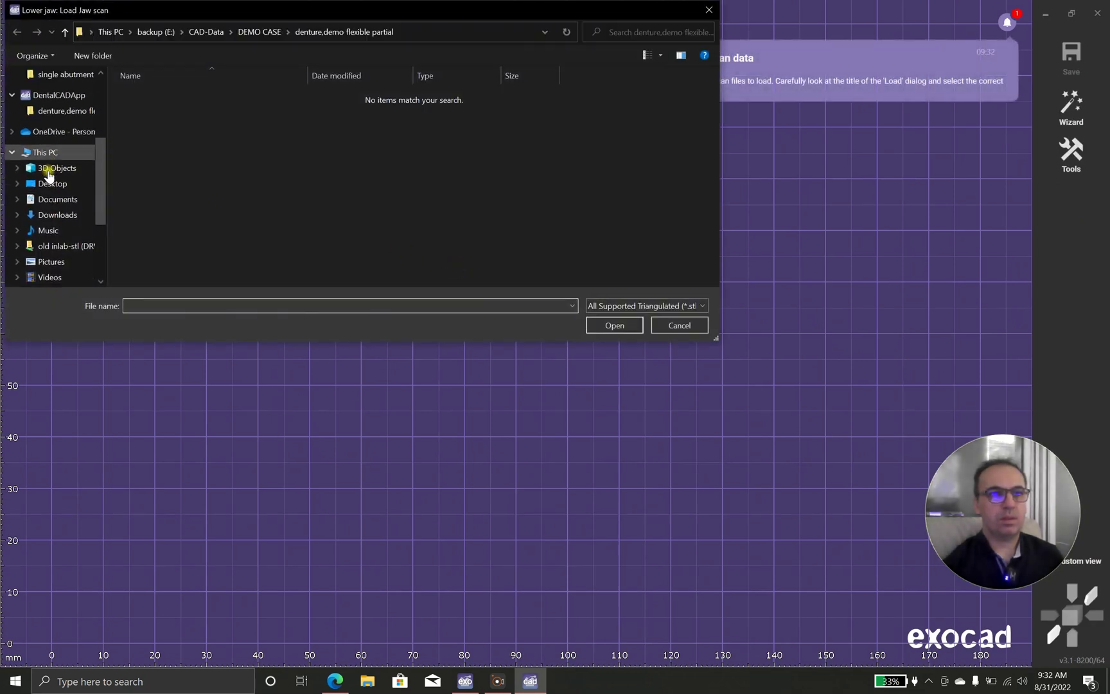
Load LowerJawScan.ply and UpperJawScan.ply from the single abutment design folder and orient the jaw occlusally
{"action": "left_click", "coordinate": [51, 134]}
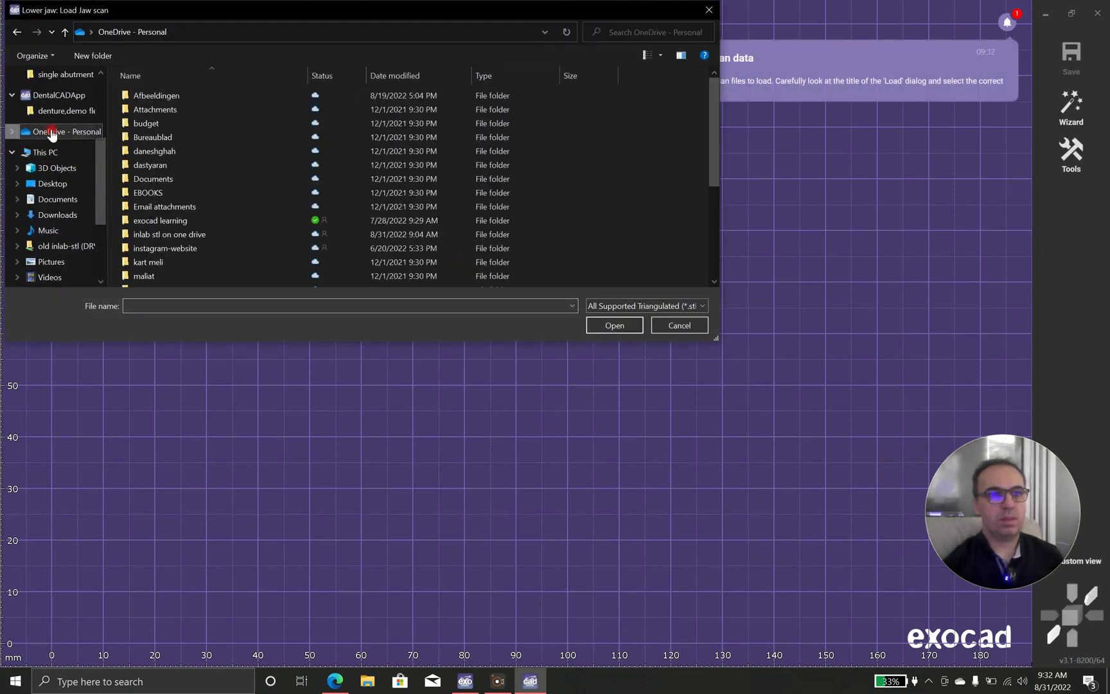
{"action": "double_click", "coordinate": [188, 220]}
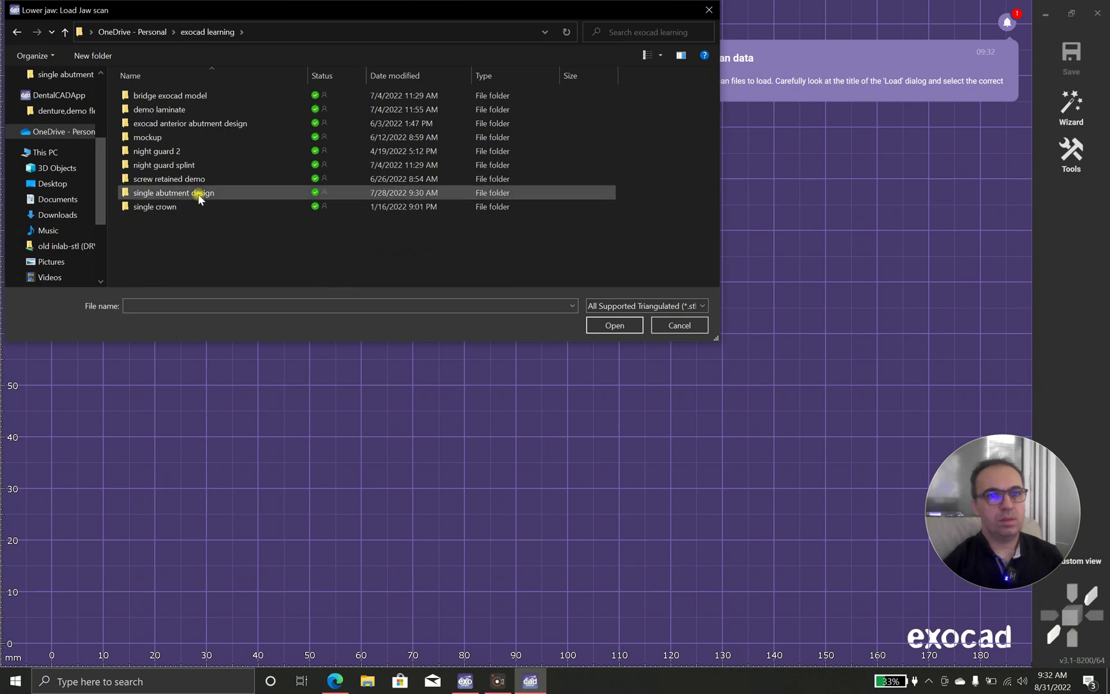
{"action": "double_click", "coordinate": [199, 194]}
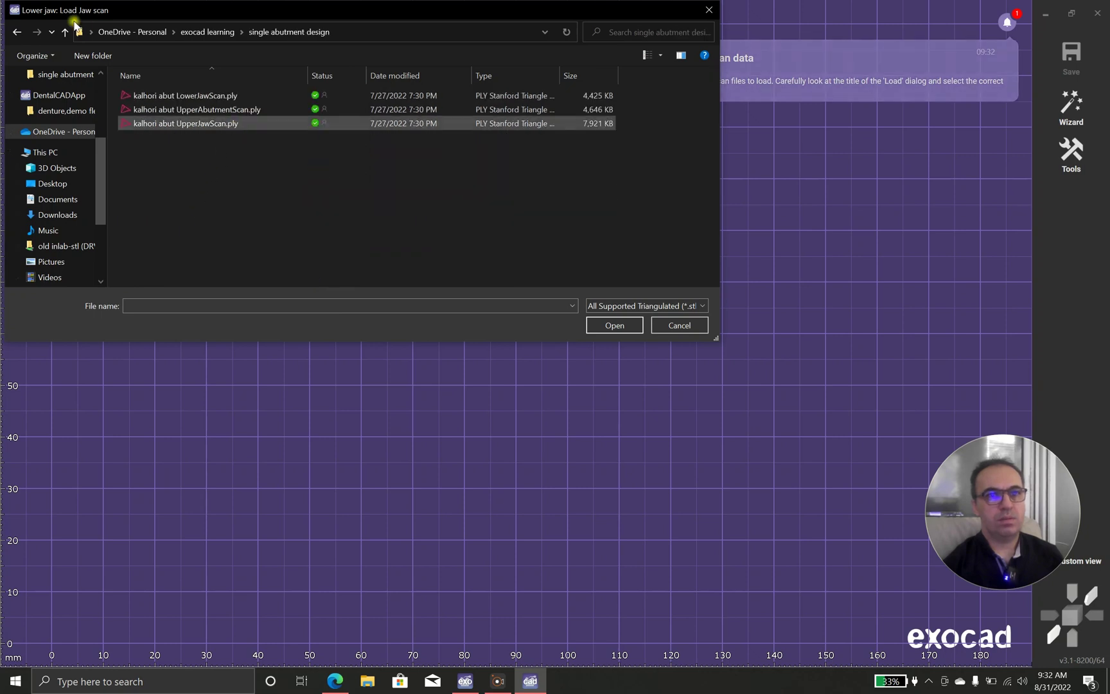
{"action": "double_click", "coordinate": [191, 96]}
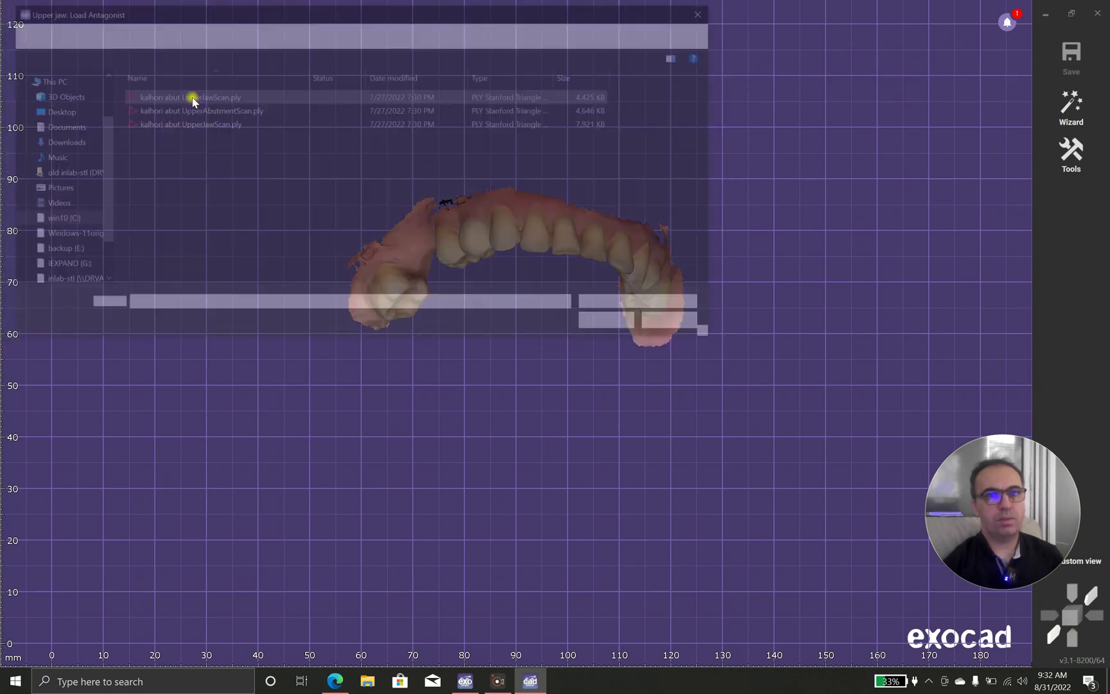
{"action": "double_click", "coordinate": [197, 125]}
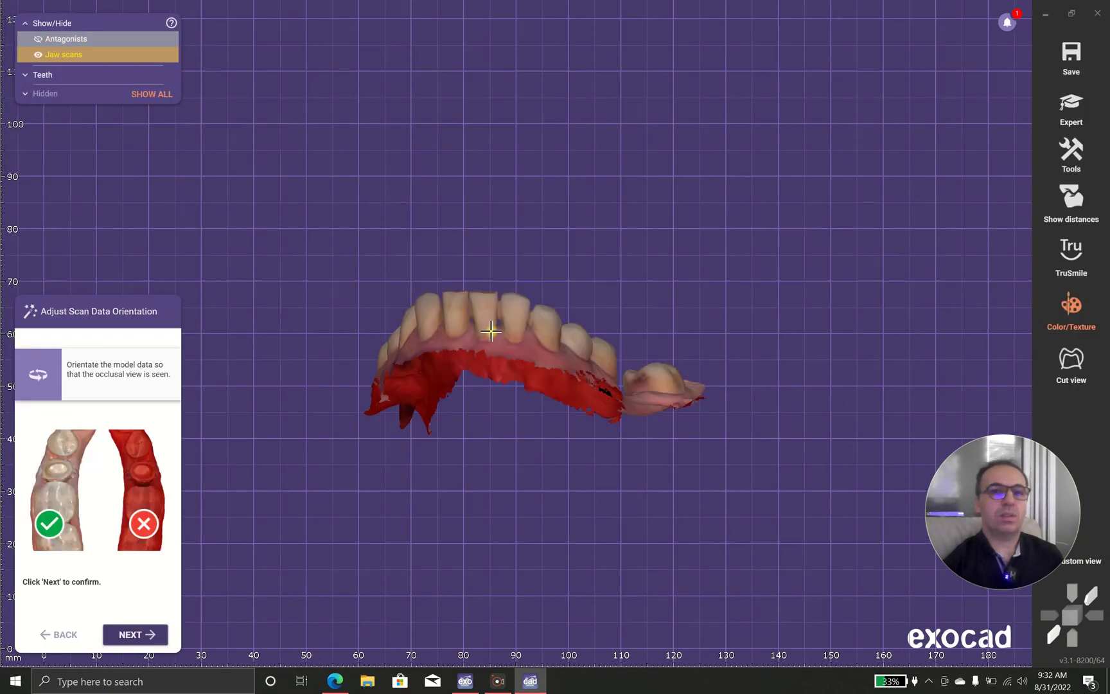
{"action": "right_click_drag", "start_coordinate": [562, 307], "coordinate": [511, 338]}
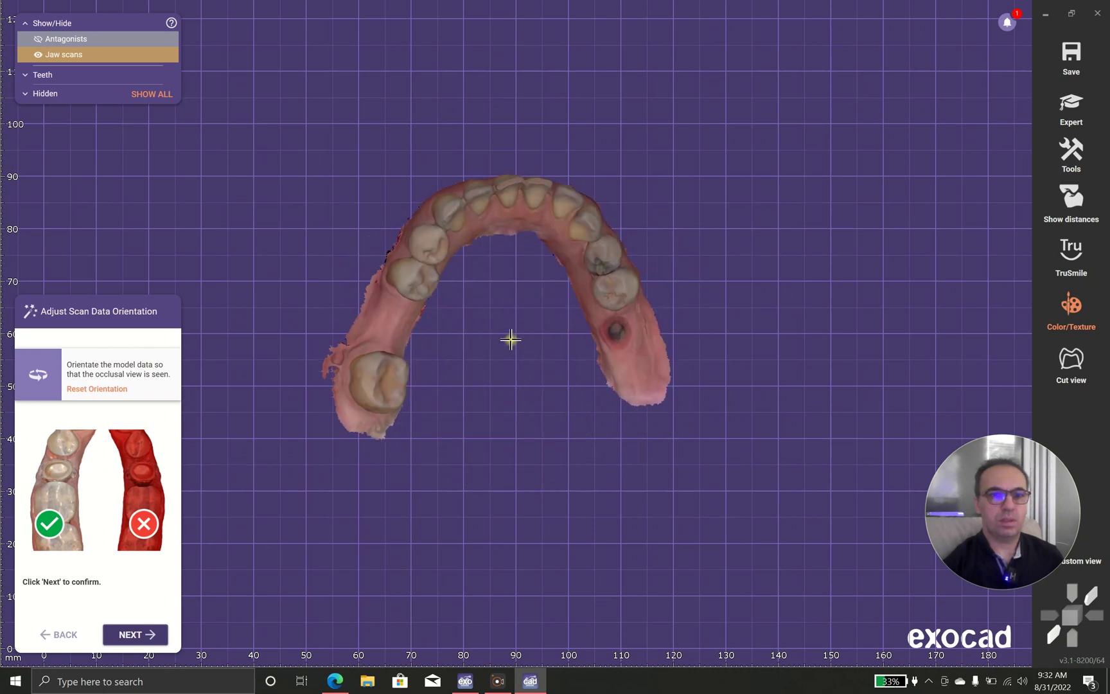
{"action": "left_click", "coordinate": [143, 634]}
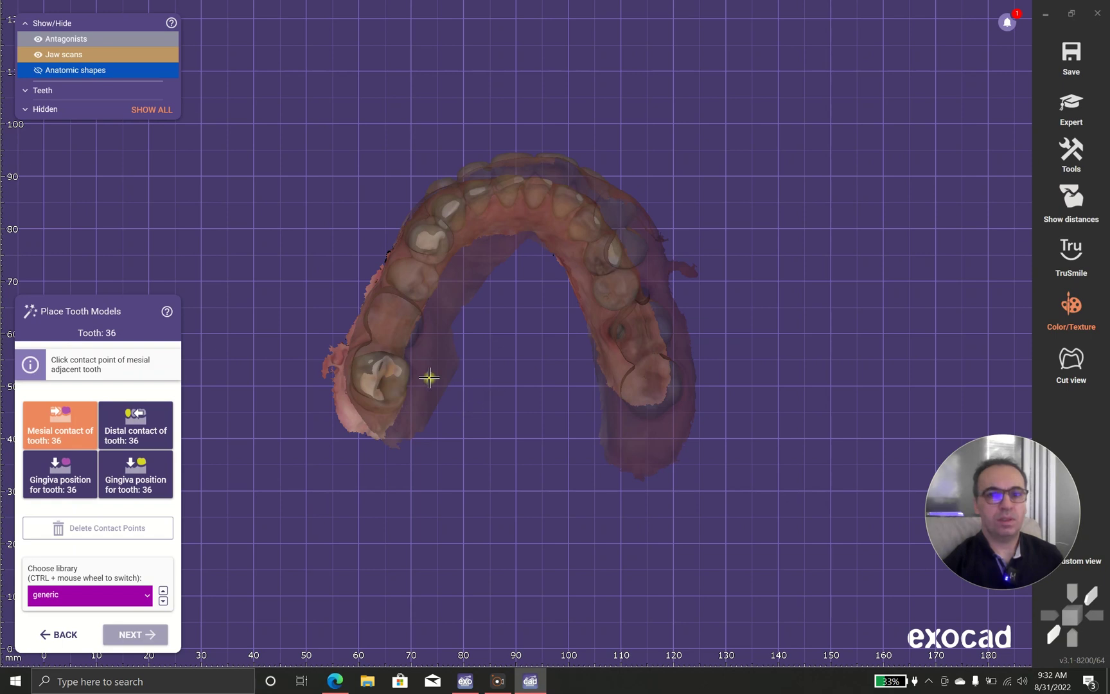
Hide the upper antagonist and set the mesial and distal contact points for tooth 36
{"action": "left_click", "coordinate": [40, 39]}
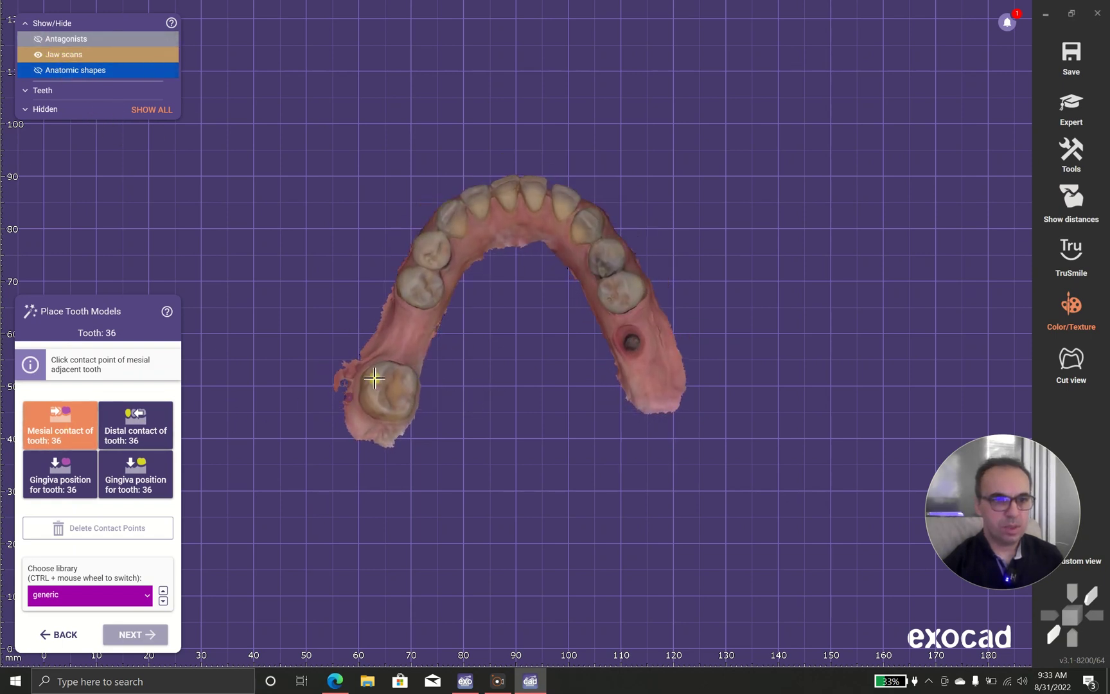
{"action": "left_click", "coordinate": [406, 334]}
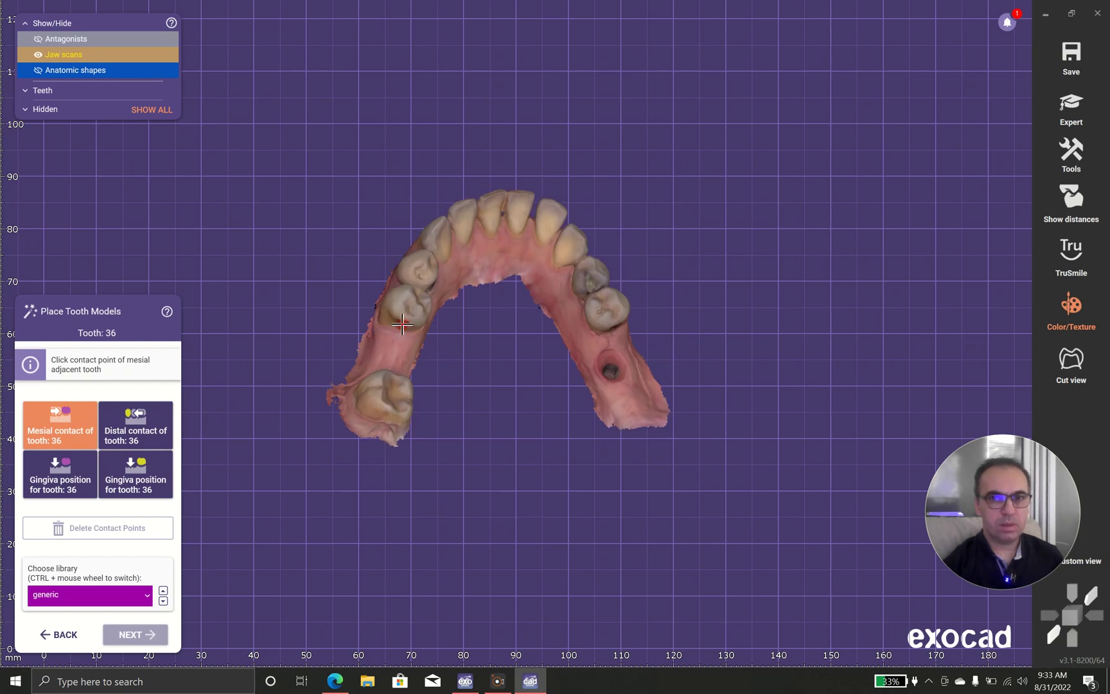
{"action": "left_click", "coordinate": [402, 324]}
{"action": "left_click", "coordinate": [399, 351]}
{"action": "mouse_move", "coordinate": [503, 341]}
{"action": "right_mouse_down"}
{"action": "mouse_move", "coordinate": [516, 324]}
{"action": "mouse_move", "coordinate": [513, 362]}
{"action": "mouse_move", "coordinate": [518, 347]}
{"action": "right_mouse_up"}
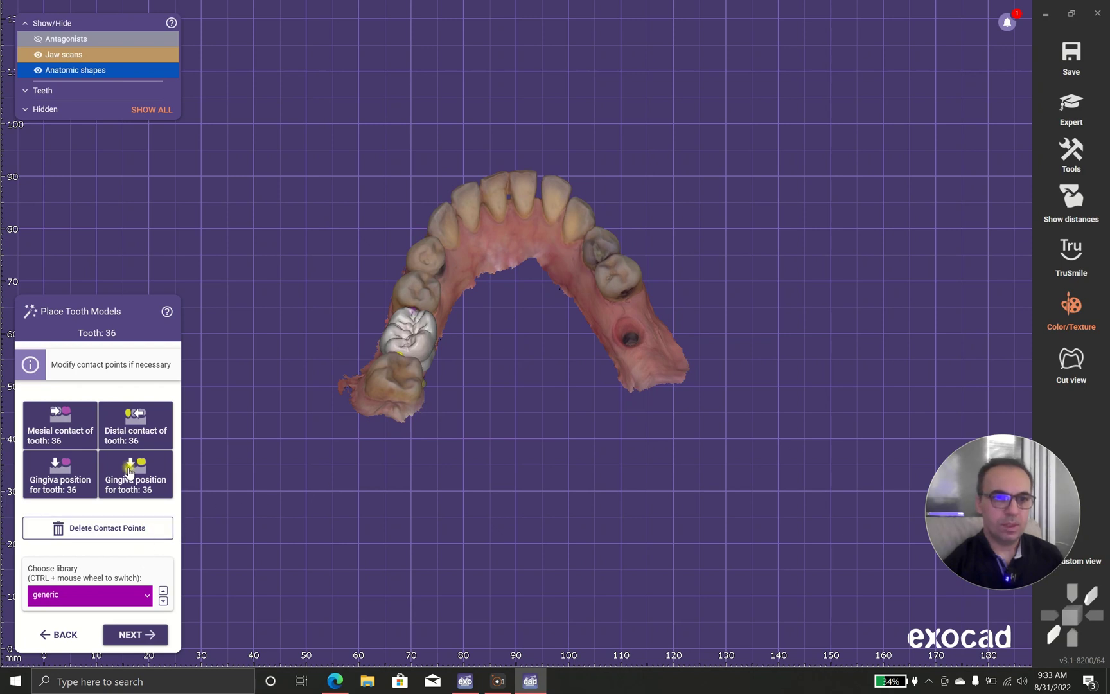
{"action": "right_click_drag", "start_coordinate": [486, 369], "coordinate": [487, 373]}
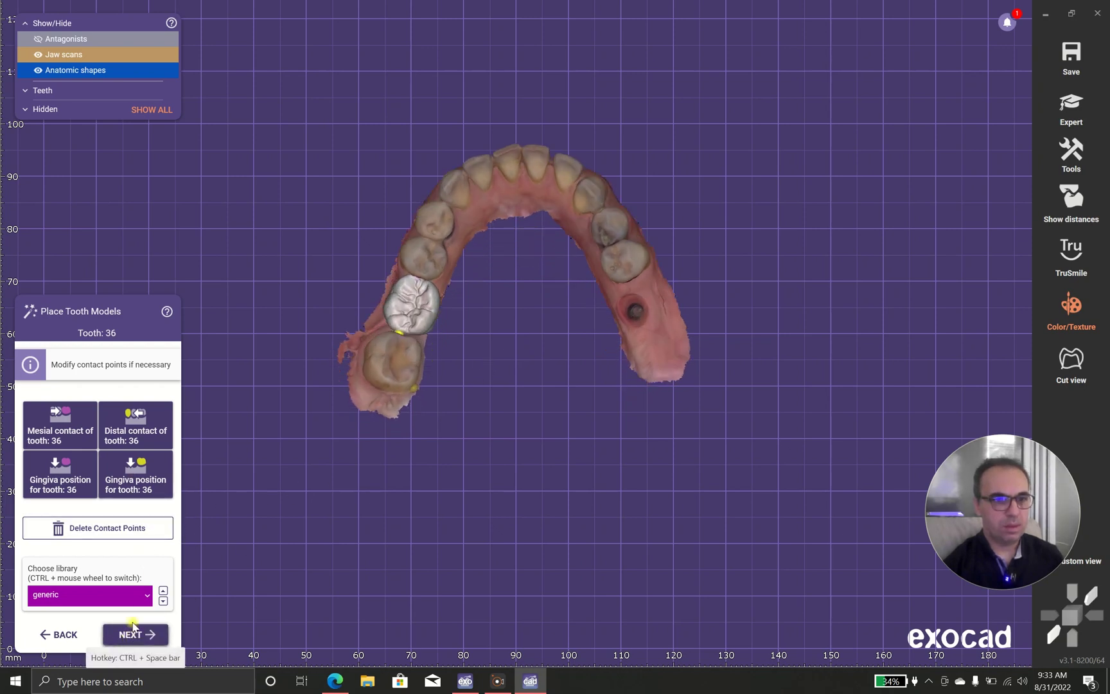
{"action": "left_click", "coordinate": [123, 596]}
Try the Expression P3 Exo library, then switch tooth 36 to the generic-smooth library
{"action": "left_click", "coordinate": [146, 596]}
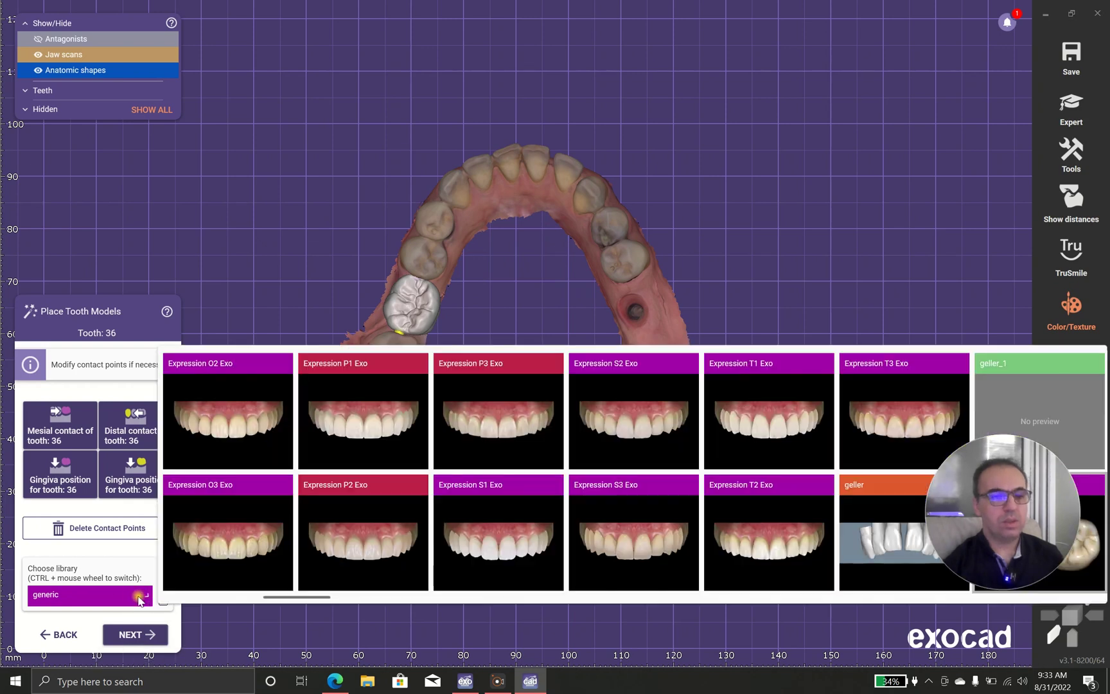
{"action": "left_click", "coordinate": [638, 429]}
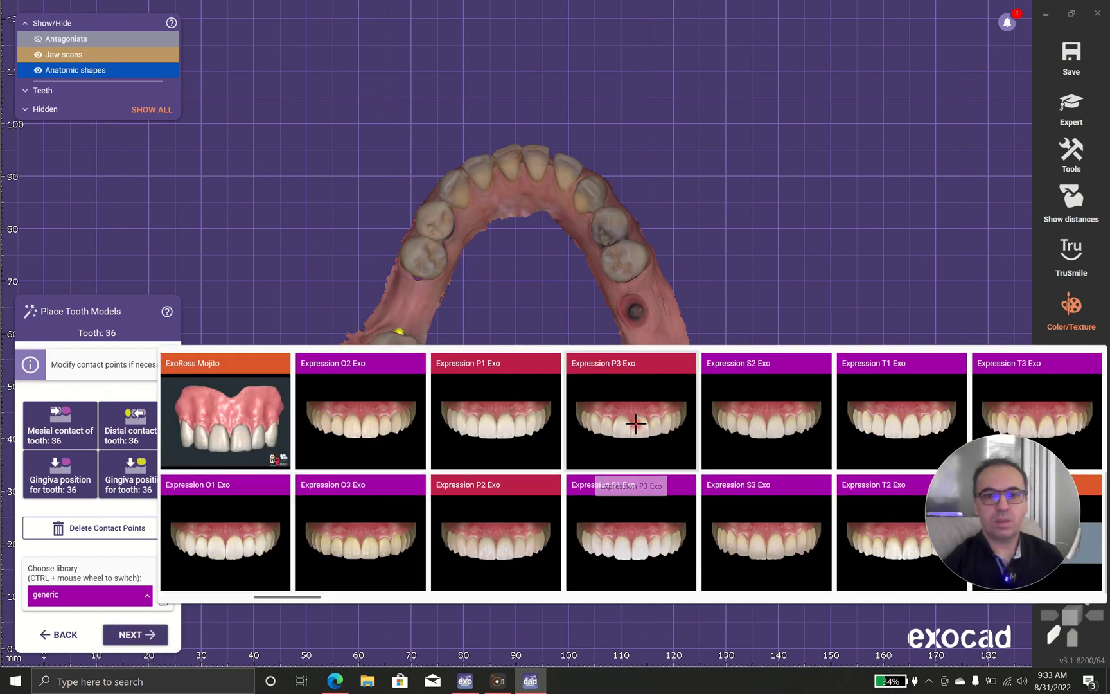
{"action": "left_click", "coordinate": [131, 596]}
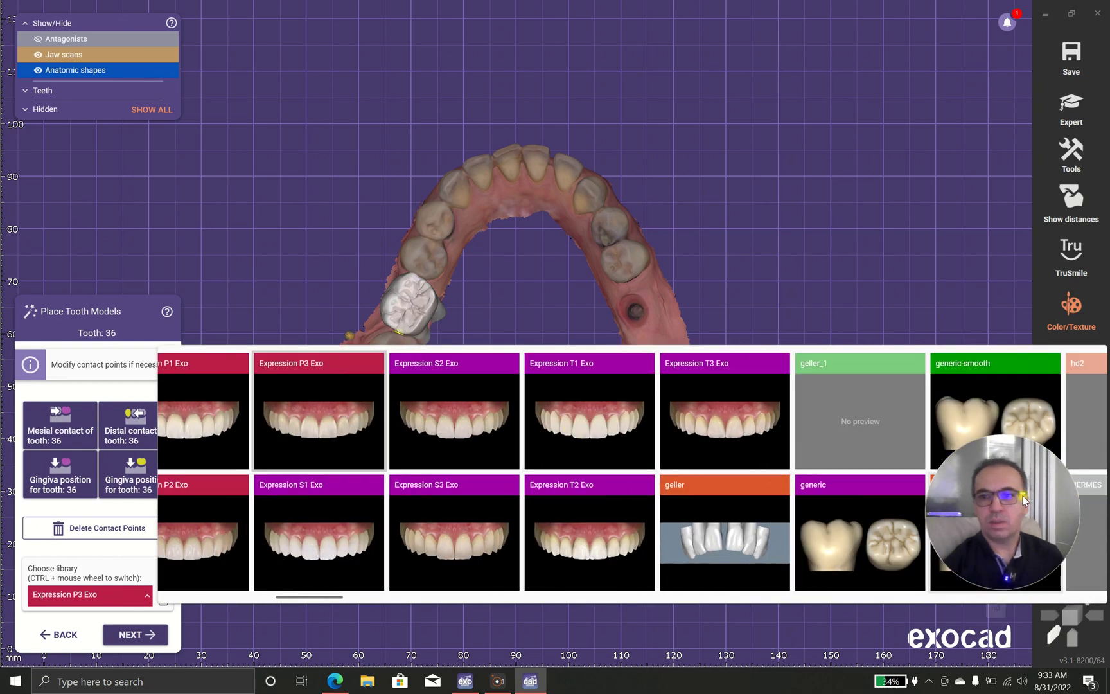
{"action": "left_click", "coordinate": [1007, 438]}
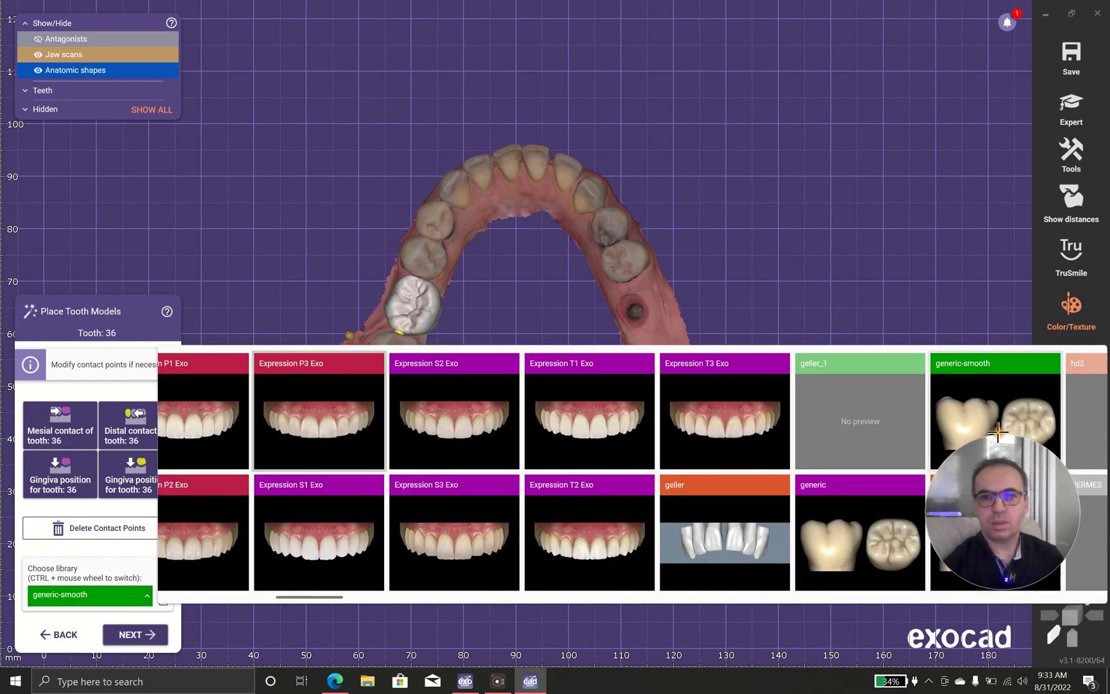
{"action": "scroll", "coordinate": [449, 356], "scroll_direction": "up", "scroll_amount": 3}
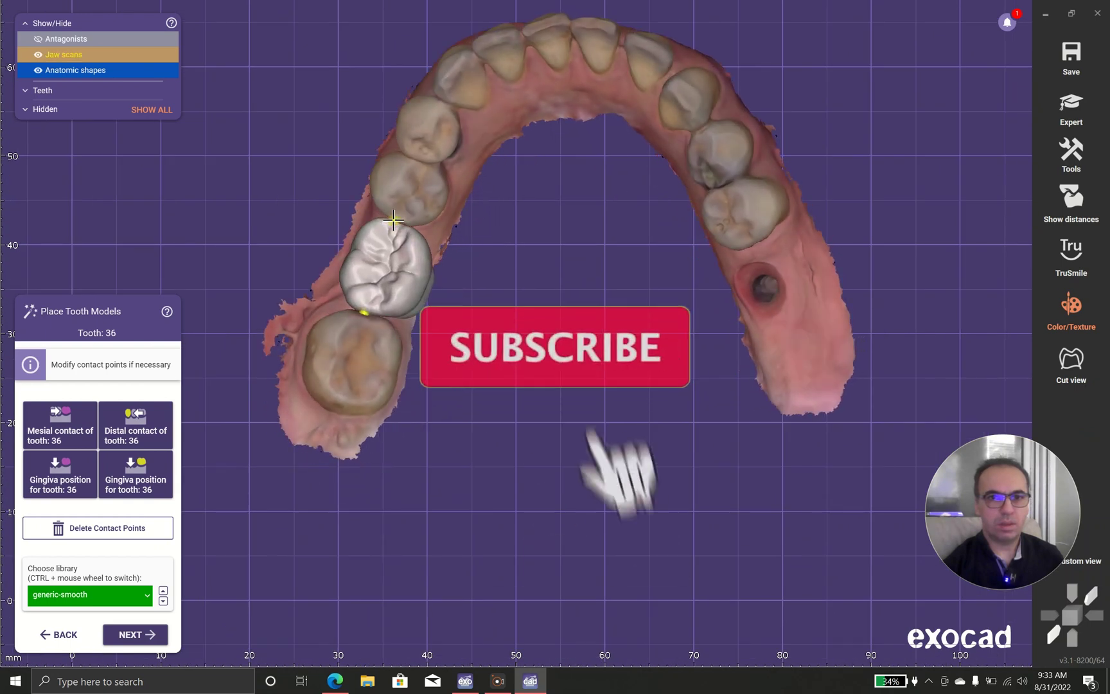
{"action": "right_click_drag", "start_coordinate": [415, 232], "coordinate": [366, 275]}
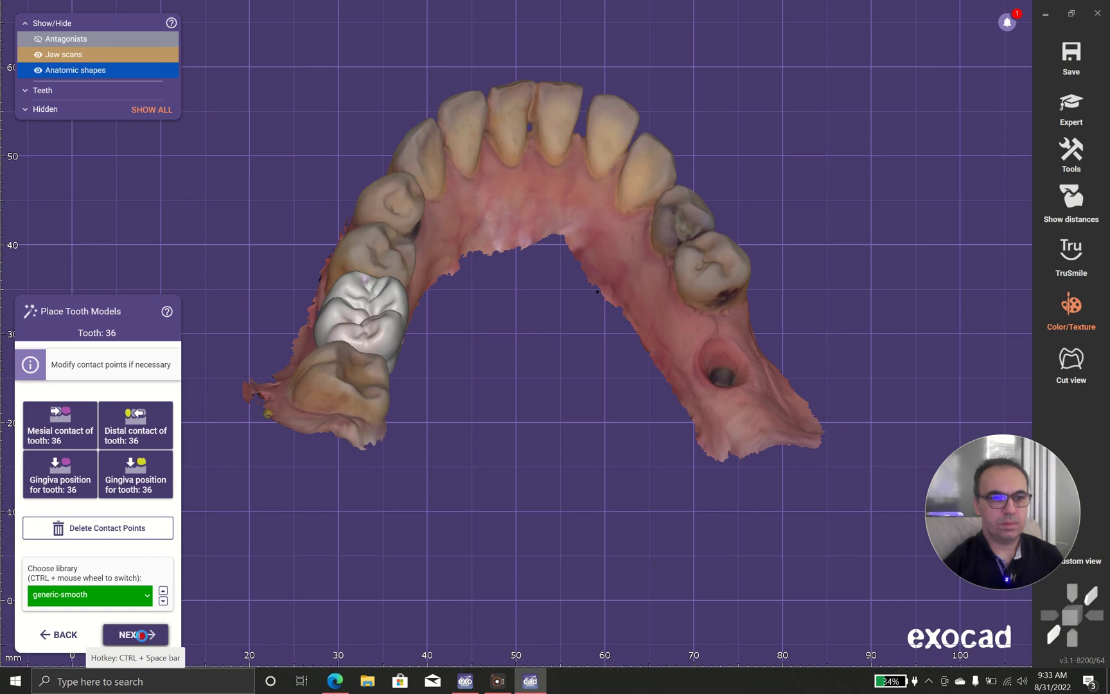
Move, rotate and slightly resize the tooth 36 molar within the gap
{"action": "left_click", "coordinate": [140, 635]}
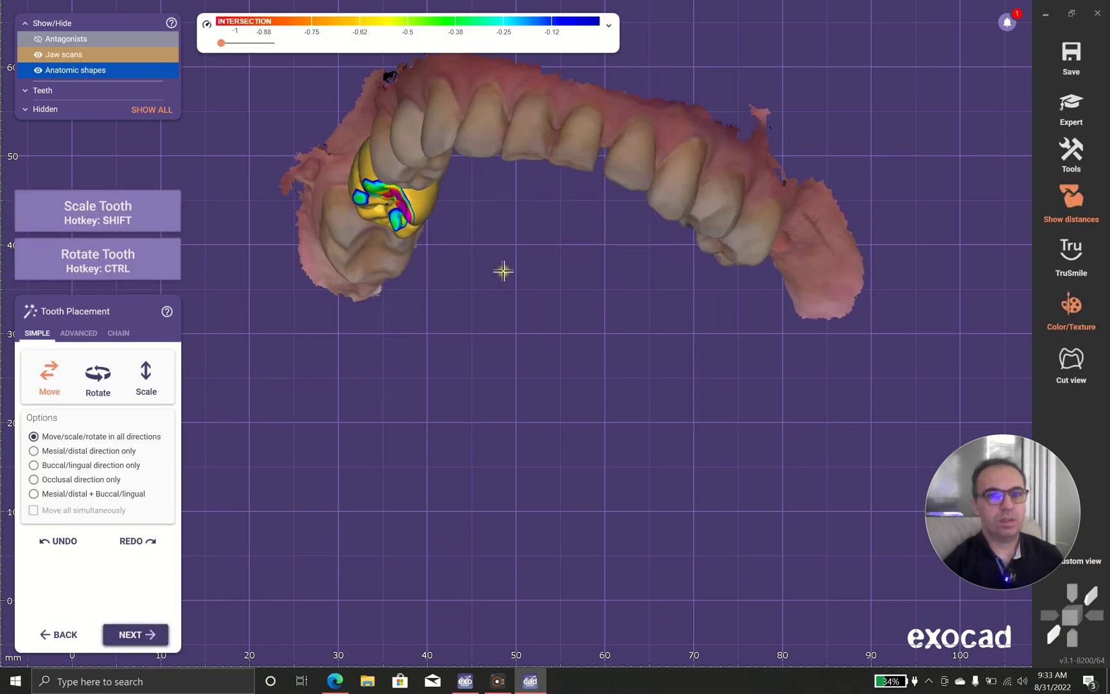
{"action": "left_click_drag", "start_coordinate": [366, 366], "coordinate": [350, 320]}
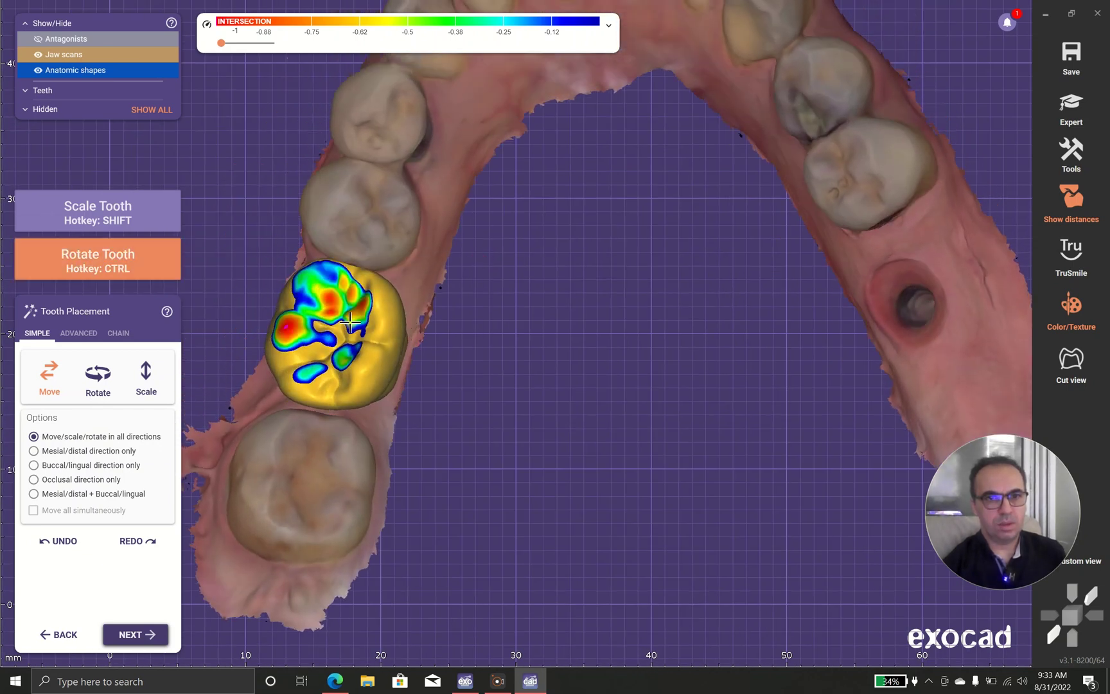
{"action": "left_click_drag", "start_coordinate": [344, 366], "coordinate": [357, 366]}
{"action": "right_click_drag", "start_coordinate": [361, 364], "coordinate": [347, 426]}
{"action": "left_click_drag", "start_coordinate": [347, 426], "coordinate": [342, 431], "text": "ctrl"}
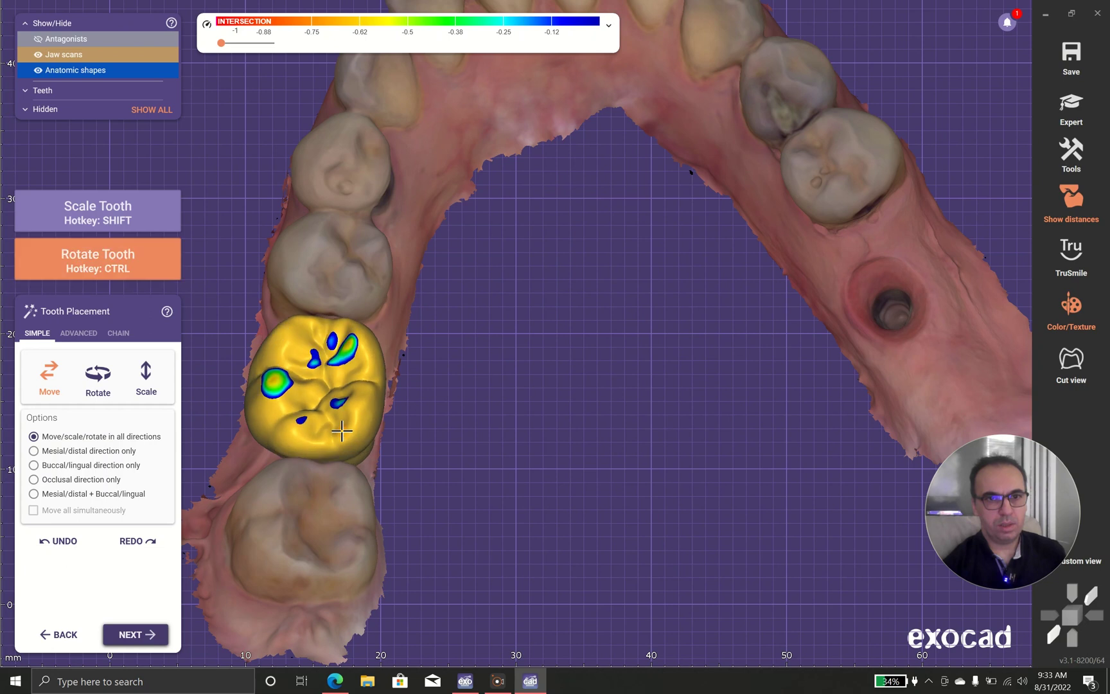
{"action": "key", "text": "shift"}
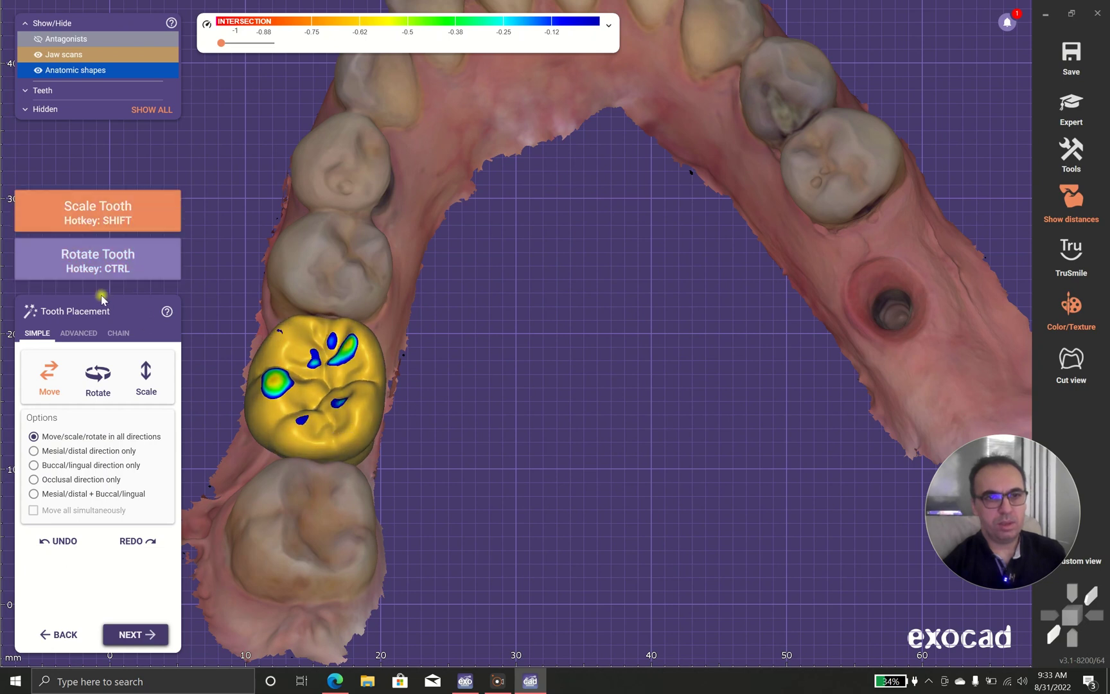
{"action": "right_click_drag", "start_coordinate": [308, 371], "coordinate": [315, 398]}
{"action": "key", "text": "shift"}
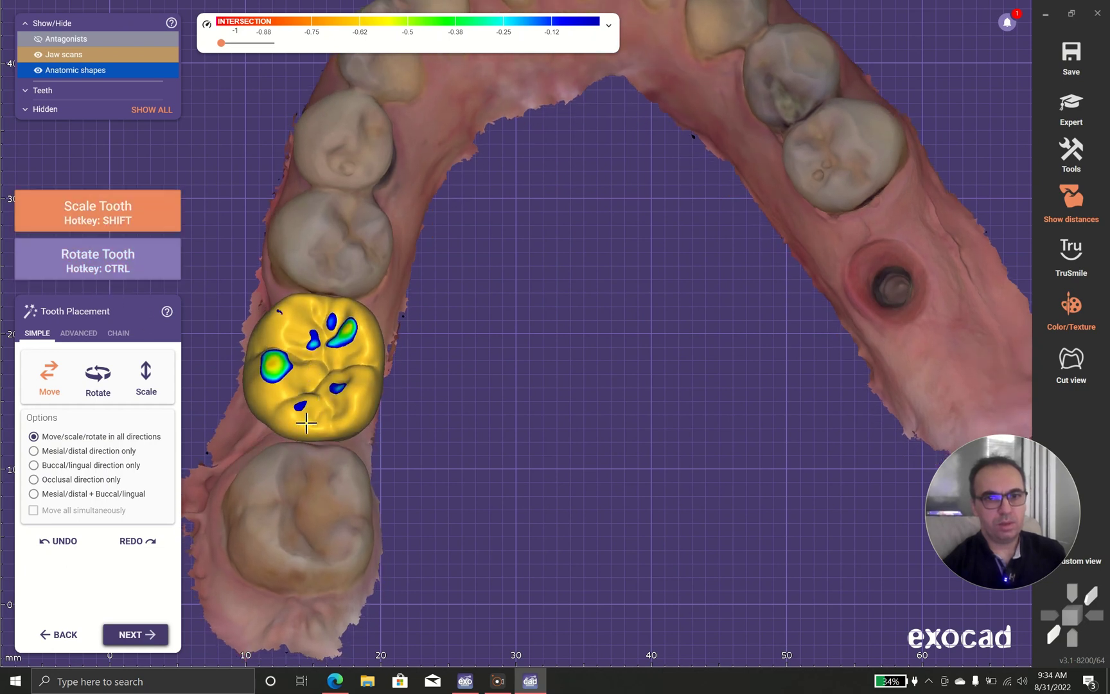
{"action": "left_click_drag", "start_coordinate": [307, 426], "coordinate": [334, 405], "text": "shift"}
{"action": "key", "text": "ctrl+shift"}
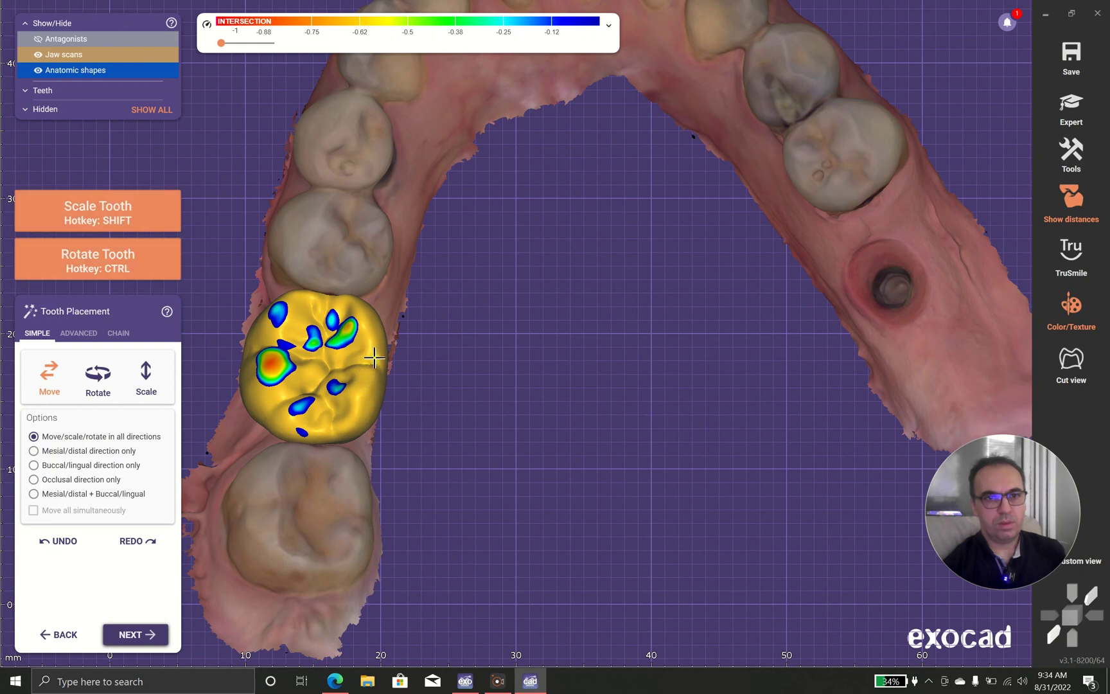
{"action": "left_click_drag", "start_coordinate": [374, 358], "coordinate": [371, 361], "text": "ctrl+shift"}
{"action": "left_click_drag", "start_coordinate": [361, 408], "coordinate": [362, 406], "text": "ctrl+shift"}
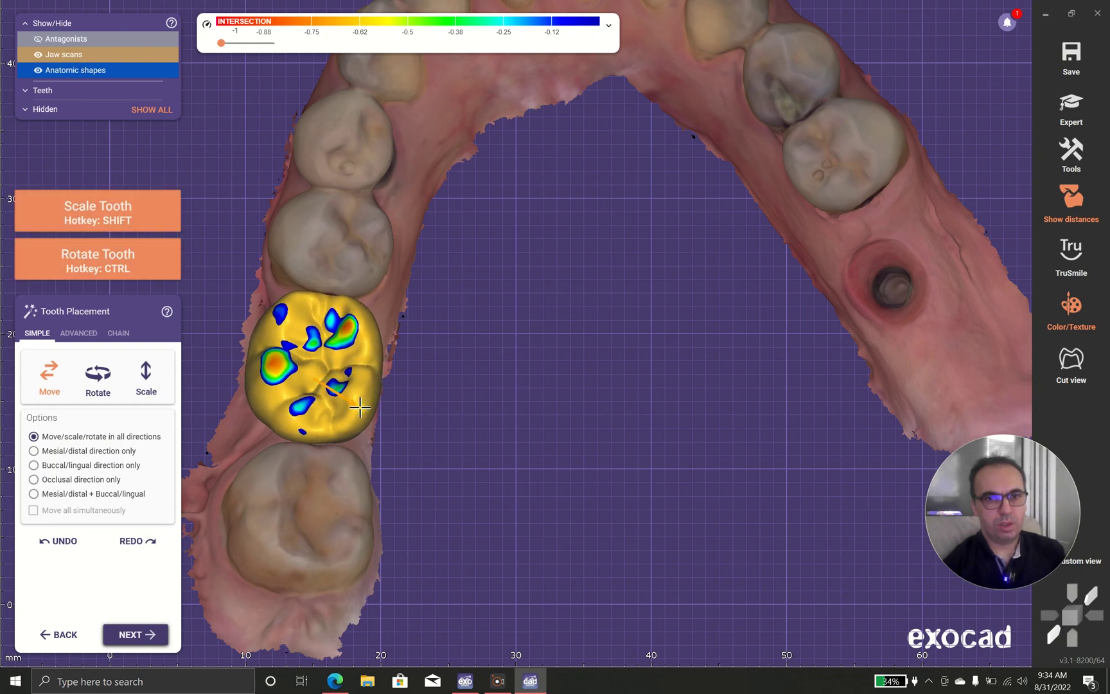
Fine-tune the molar's rotation and position, checking the fit from biting-surface and occlusal views
{"action": "right_click_drag", "start_coordinate": [361, 406], "coordinate": [330, 430]}
{"action": "key", "text": "ctrl"}
{"action": "left_click_drag", "start_coordinate": [329, 431], "coordinate": [325, 436]}
{"action": "right_click_drag", "start_coordinate": [324, 436], "coordinate": [325, 428]}
{"action": "left_click_drag", "start_coordinate": [324, 428], "coordinate": [327, 432], "text": "ctrl"}
{"action": "left_click_drag", "start_coordinate": [355, 371], "coordinate": [334, 392], "text": "ctrl"}
{"action": "right_click_drag", "start_coordinate": [336, 389], "coordinate": [409, 168]}
{"action": "left_click_drag", "start_coordinate": [408, 169], "coordinate": [362, 175], "text": "ctrl"}
{"action": "right_click_drag", "start_coordinate": [361, 175], "coordinate": [398, 172]}
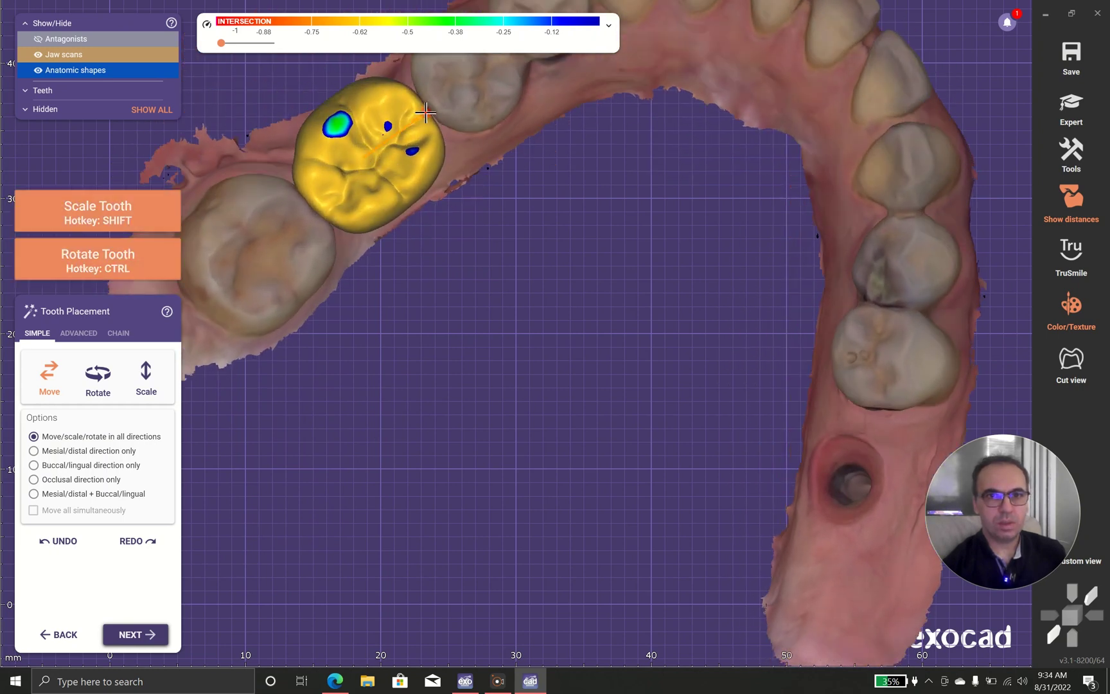
{"action": "right_click_drag", "start_coordinate": [463, 265], "coordinate": [433, 255]}
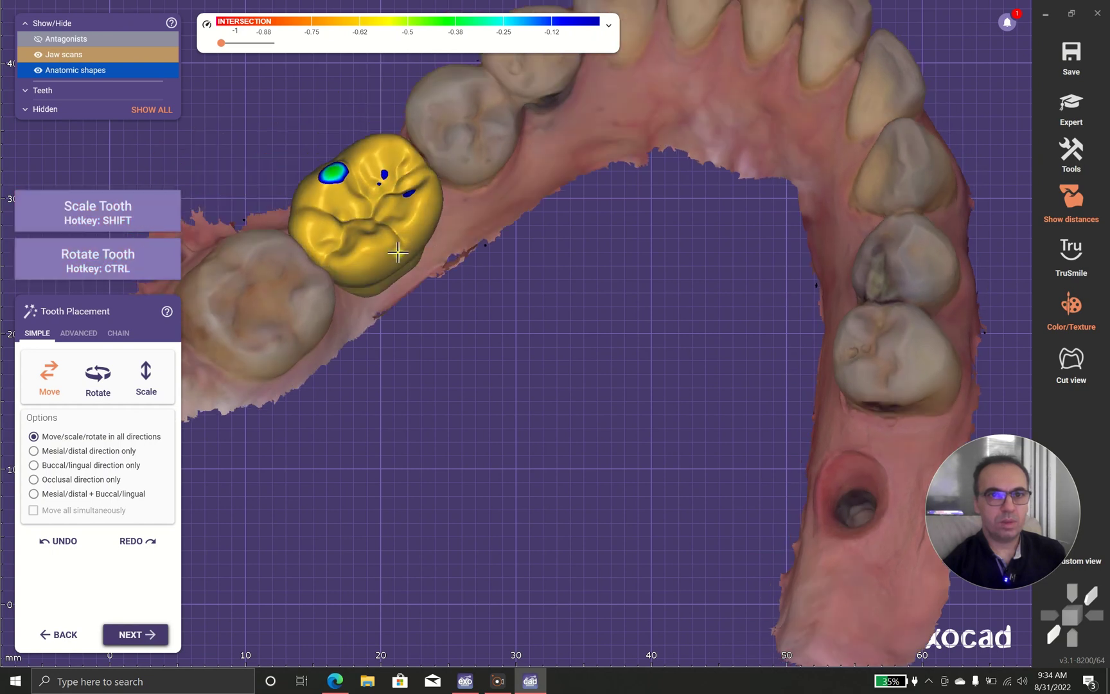
{"action": "right_click_drag", "start_coordinate": [325, 254], "coordinate": [339, 359]}
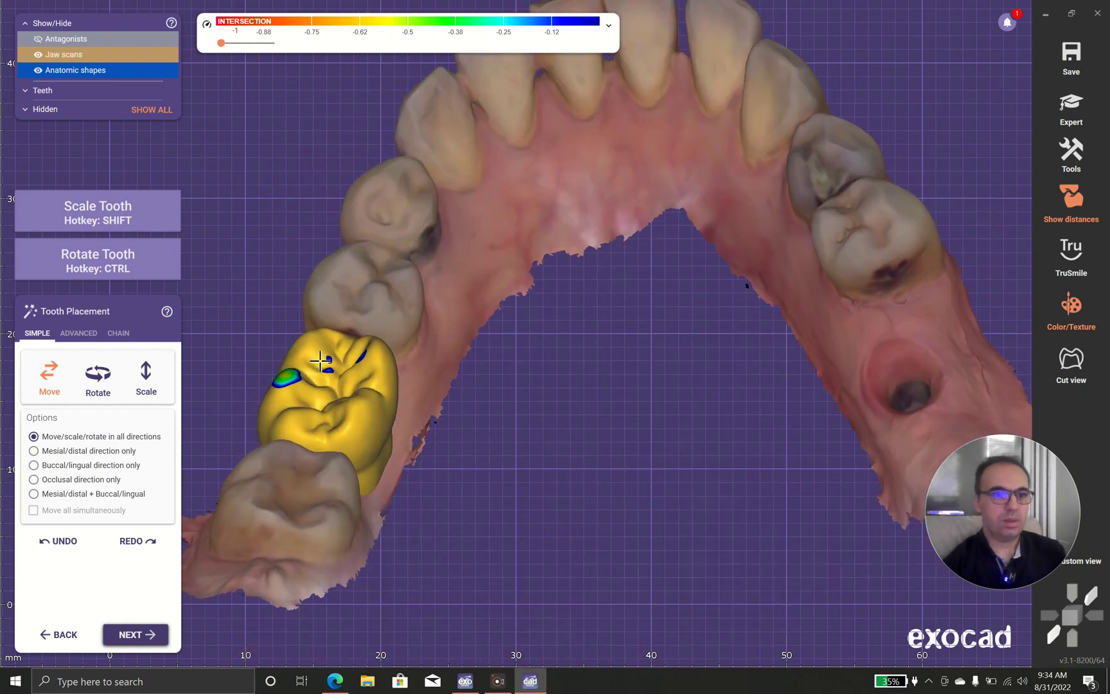
Reshape the molar's biting surface with an ADVANCED-tab instant morphing option
{"action": "left_click", "coordinate": [78, 333]}
{"action": "right_click_drag", "start_coordinate": [414, 461], "coordinate": [415, 533]}
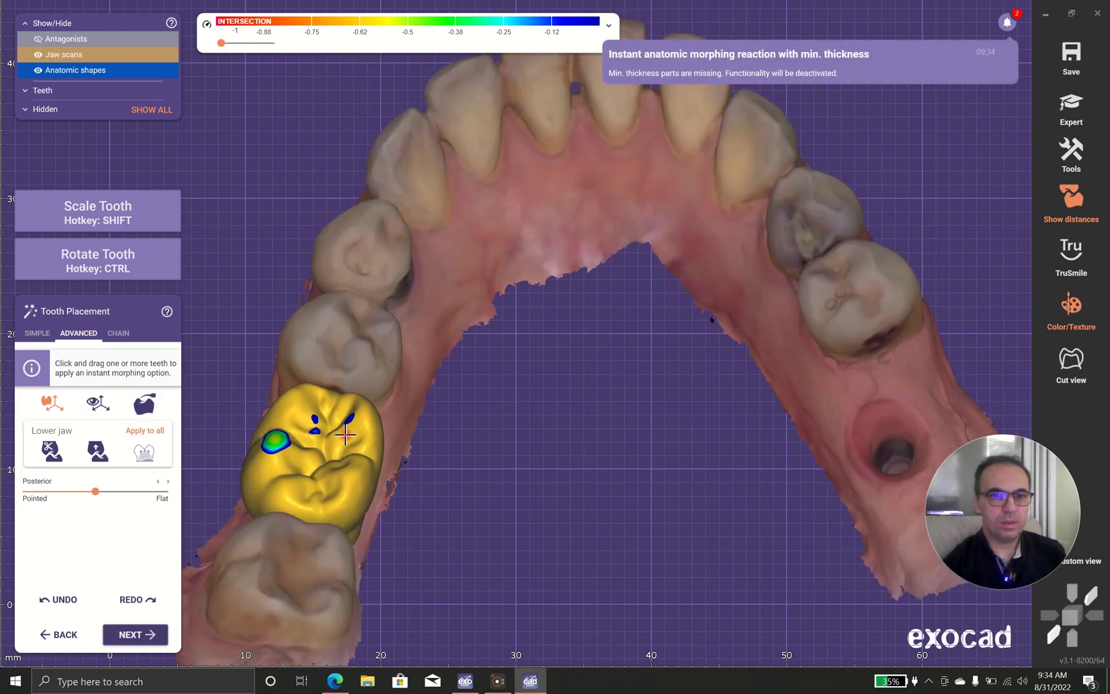
{"action": "left_click", "coordinate": [272, 451]}
{"action": "left_click_drag", "start_coordinate": [272, 451], "coordinate": [343, 433]}
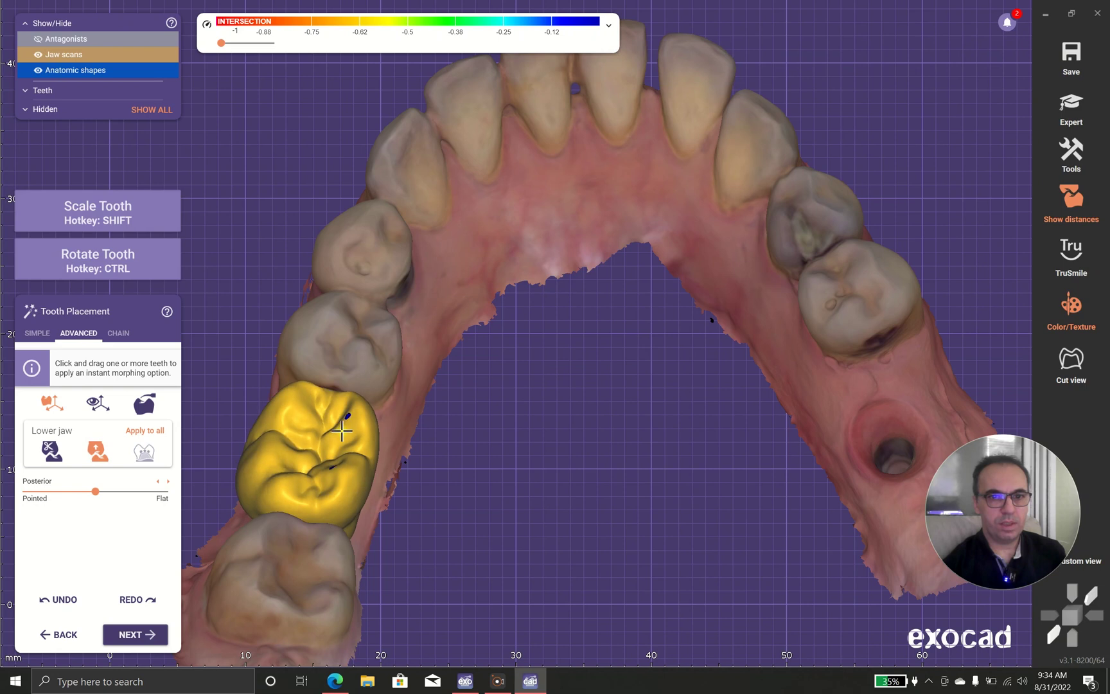
{"action": "right_click_drag", "start_coordinate": [338, 430], "coordinate": [444, 595]}
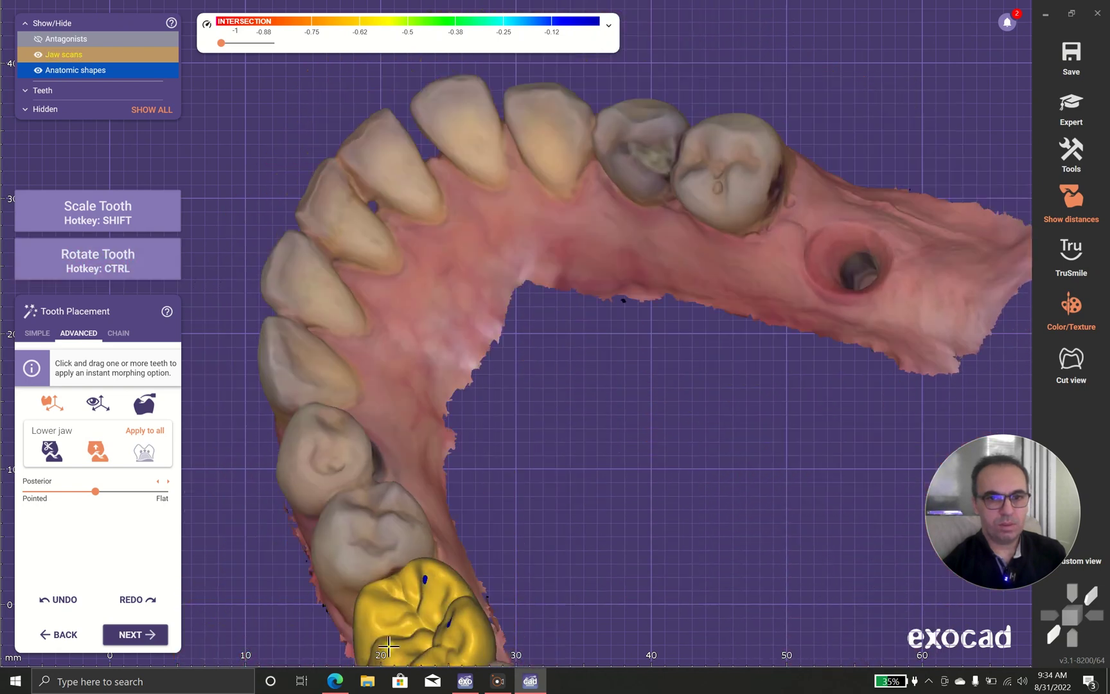
{"action": "right_click_drag", "start_coordinate": [400, 636], "coordinate": [357, 477]}
Review the SIMPLE and ADVANCED placement options, then finish tooth placement
{"action": "key", "text": "ctrl"}
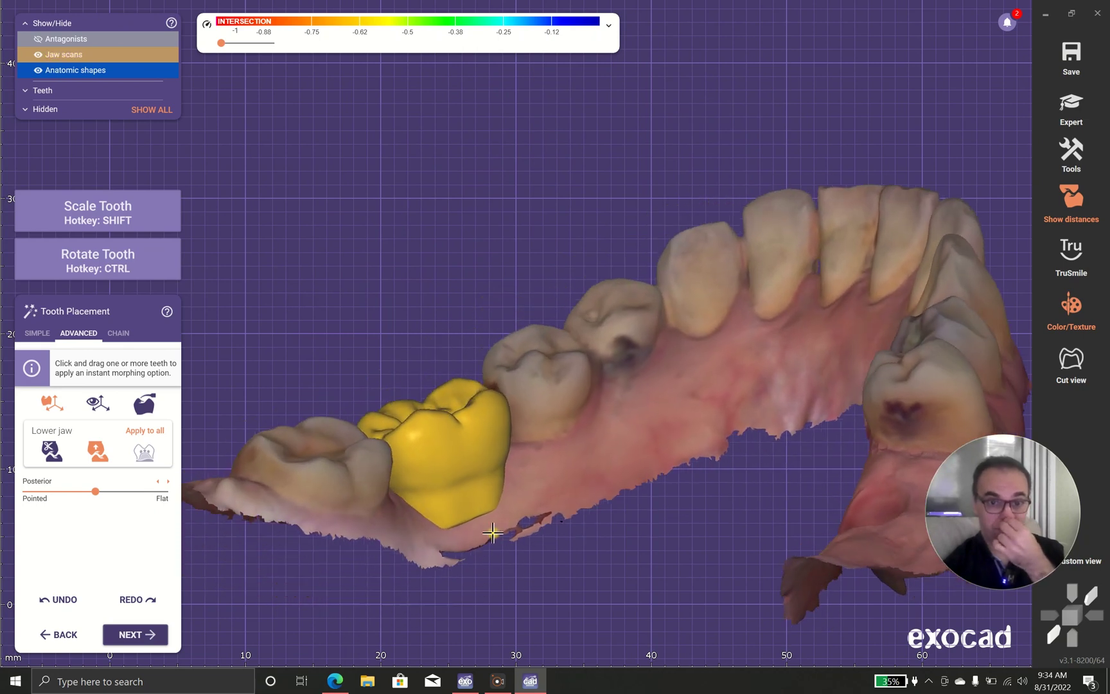
{"action": "key", "text": "ctrl"}
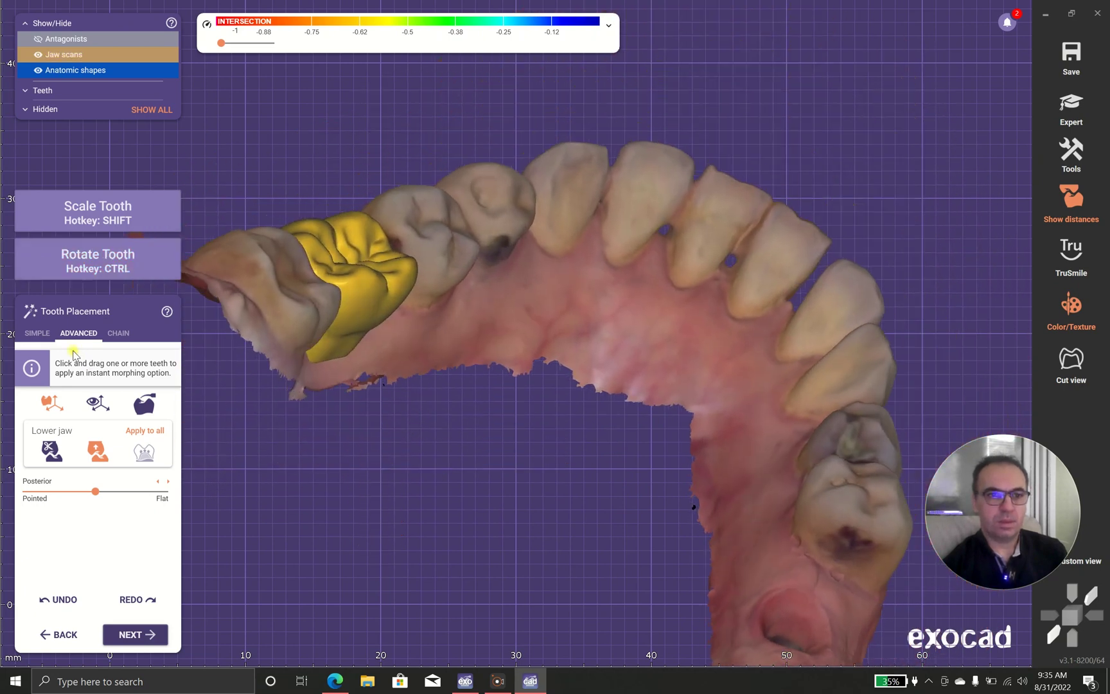
{"action": "left_click", "coordinate": [47, 336]}
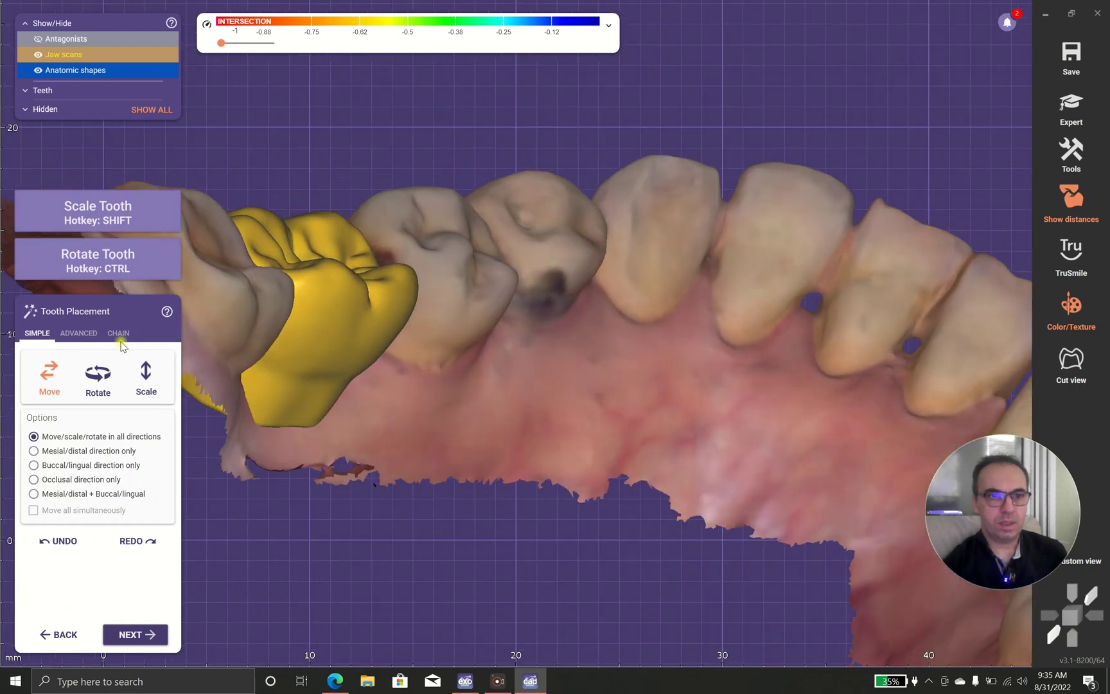
{"action": "left_click", "coordinate": [80, 335]}
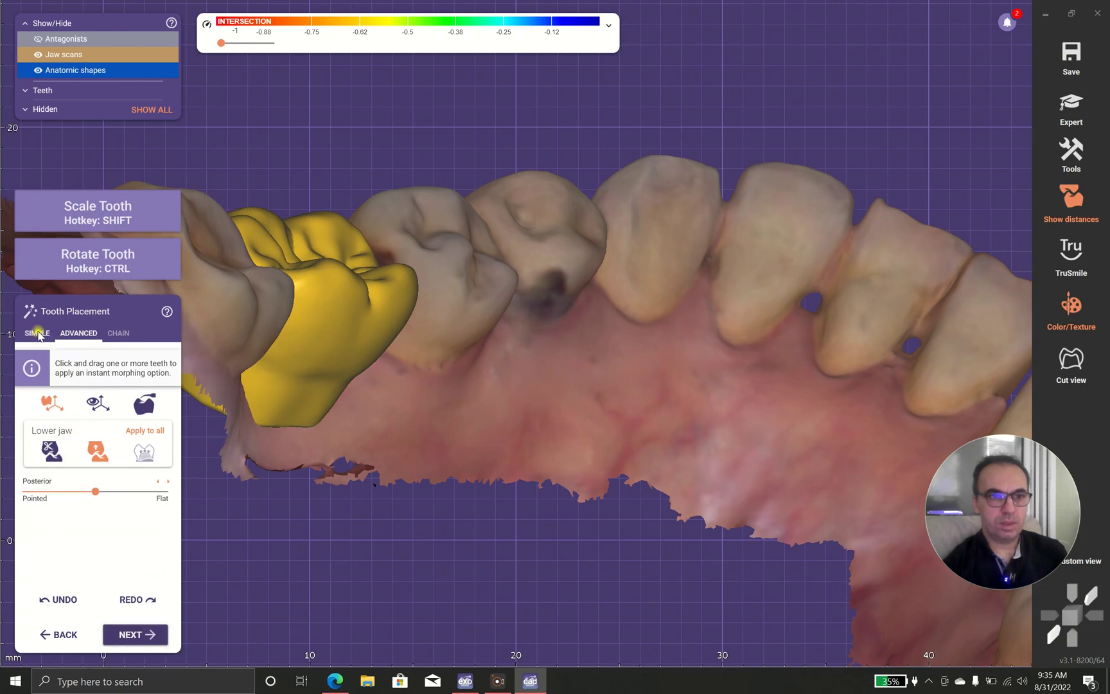
{"action": "left_click", "coordinate": [39, 333]}
{"action": "left_click", "coordinate": [119, 635]}
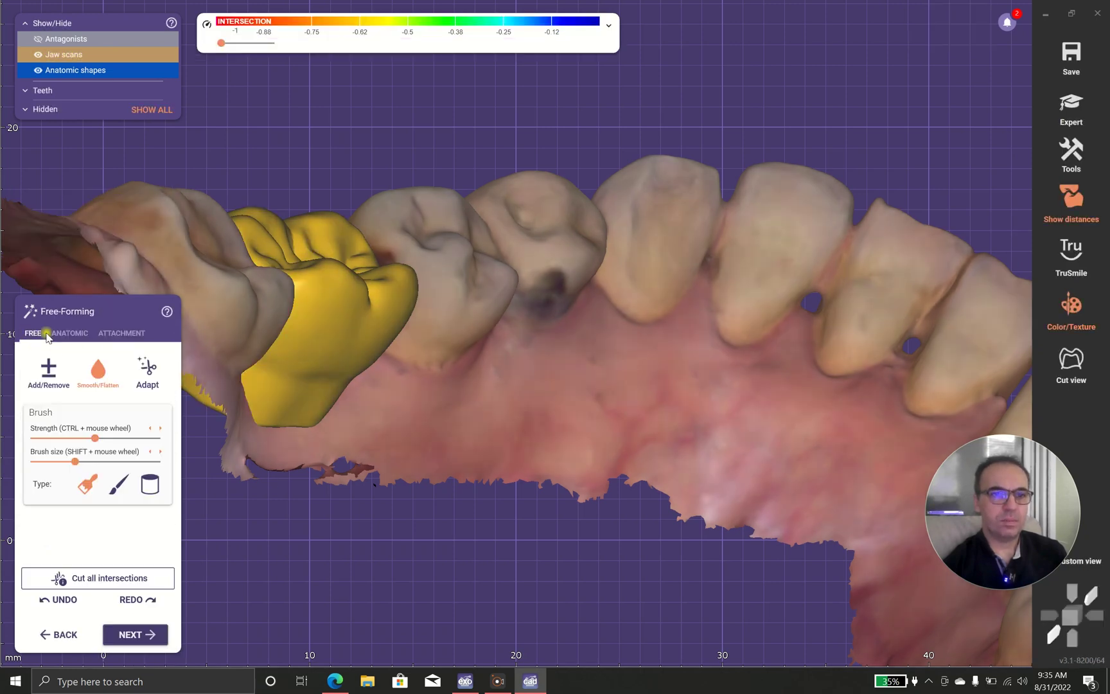
{"action": "left_click", "coordinate": [60, 335]}
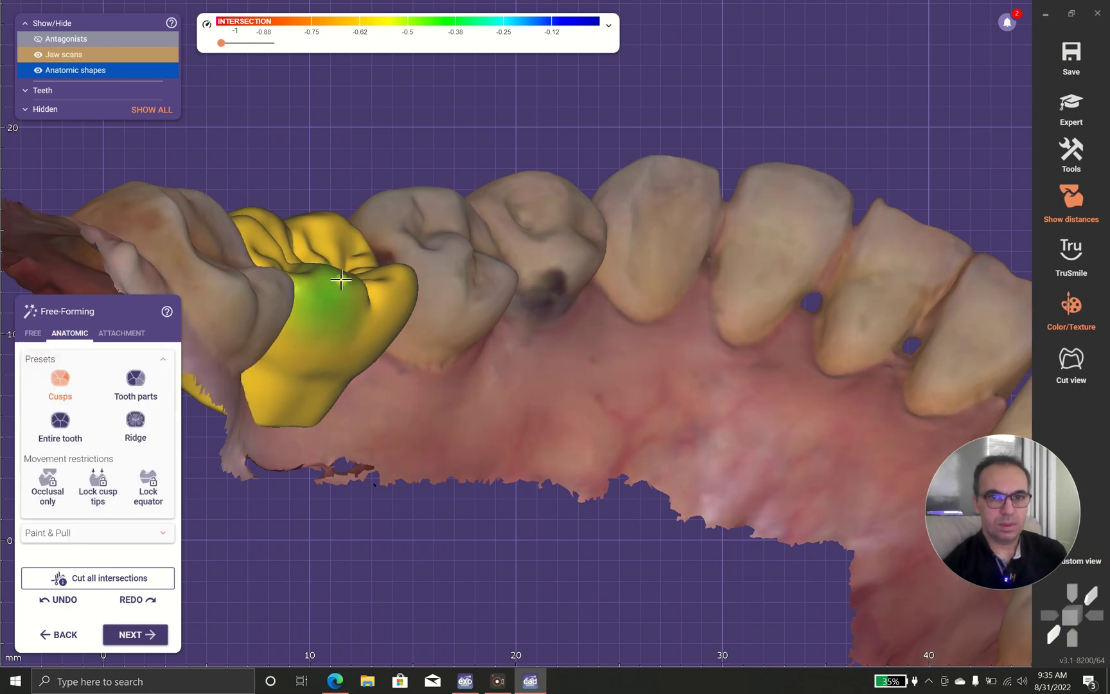
{"action": "right_click_drag", "start_coordinate": [398, 281], "coordinate": [546, 283]}
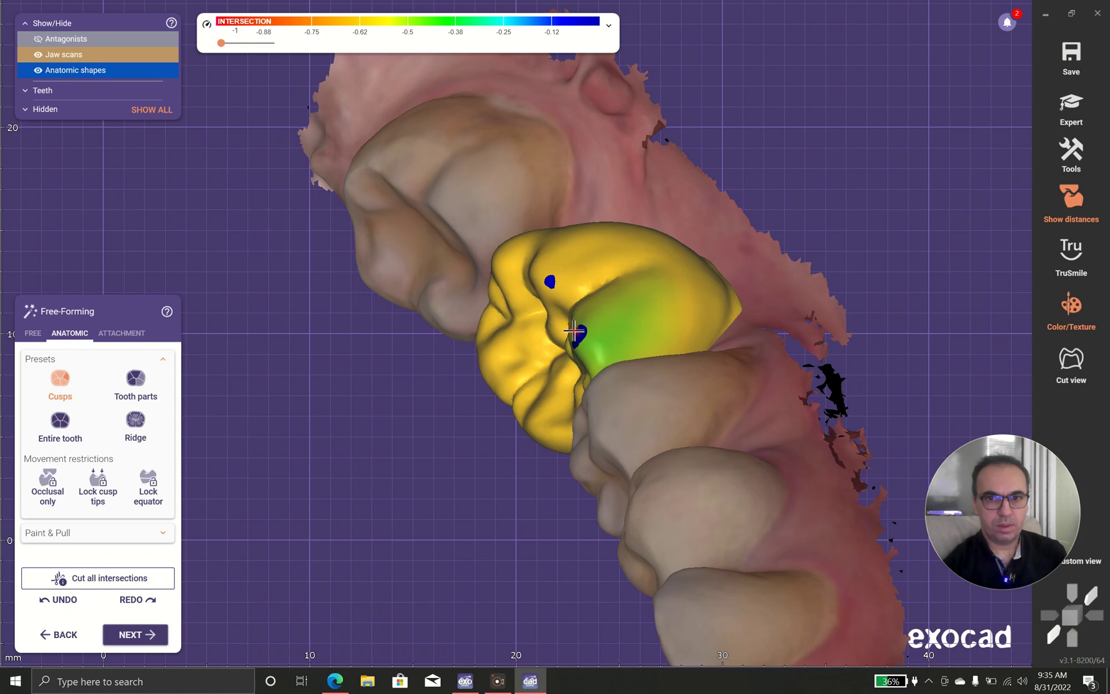
{"action": "right_click_drag", "start_coordinate": [577, 397], "coordinate": [564, 433]}
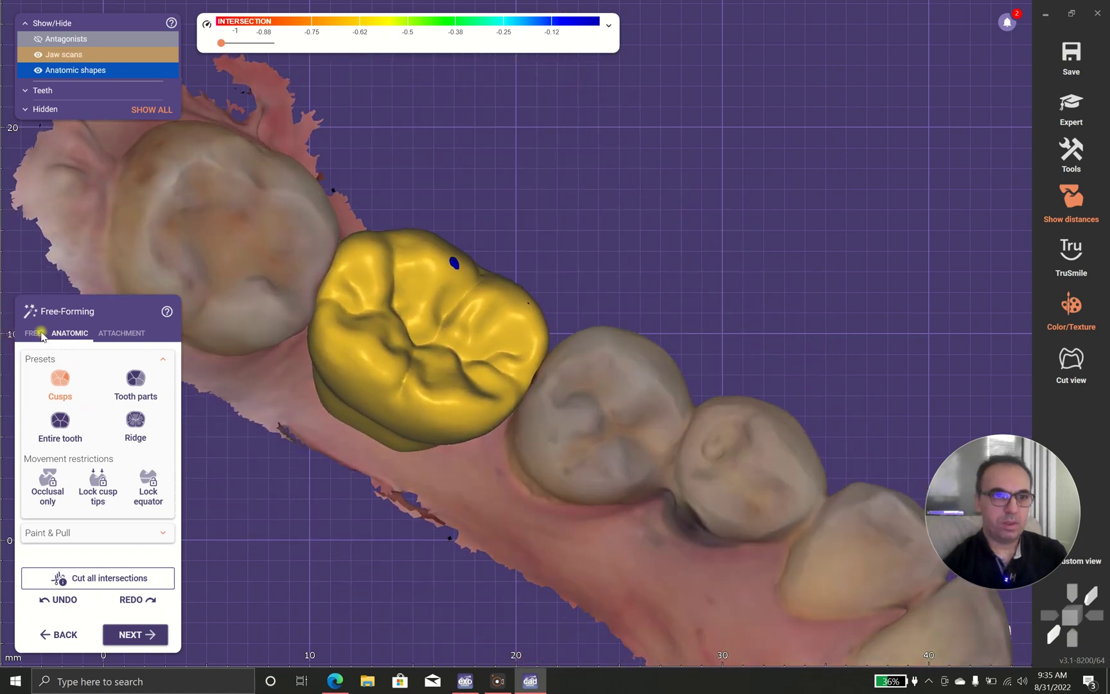
{"action": "left_click", "coordinate": [33, 333]}
{"action": "scroll", "coordinate": [389, 429], "scroll_direction": "up", "scroll_amount": 4}
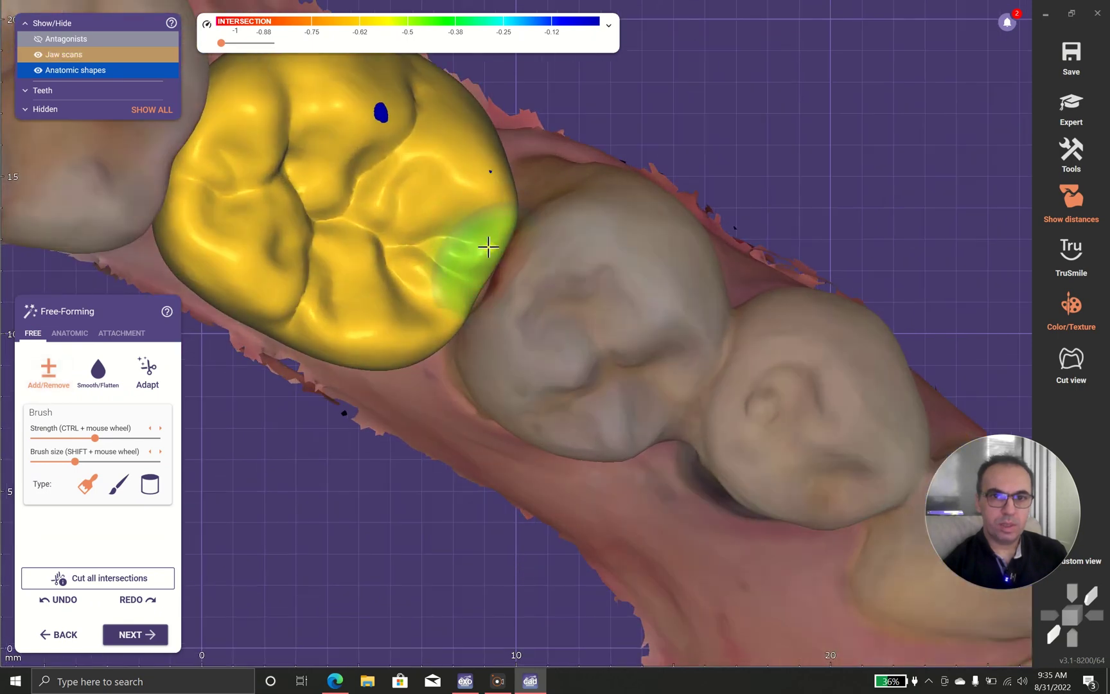
{"action": "right_click_drag", "start_coordinate": [496, 258], "coordinate": [811, 399]}
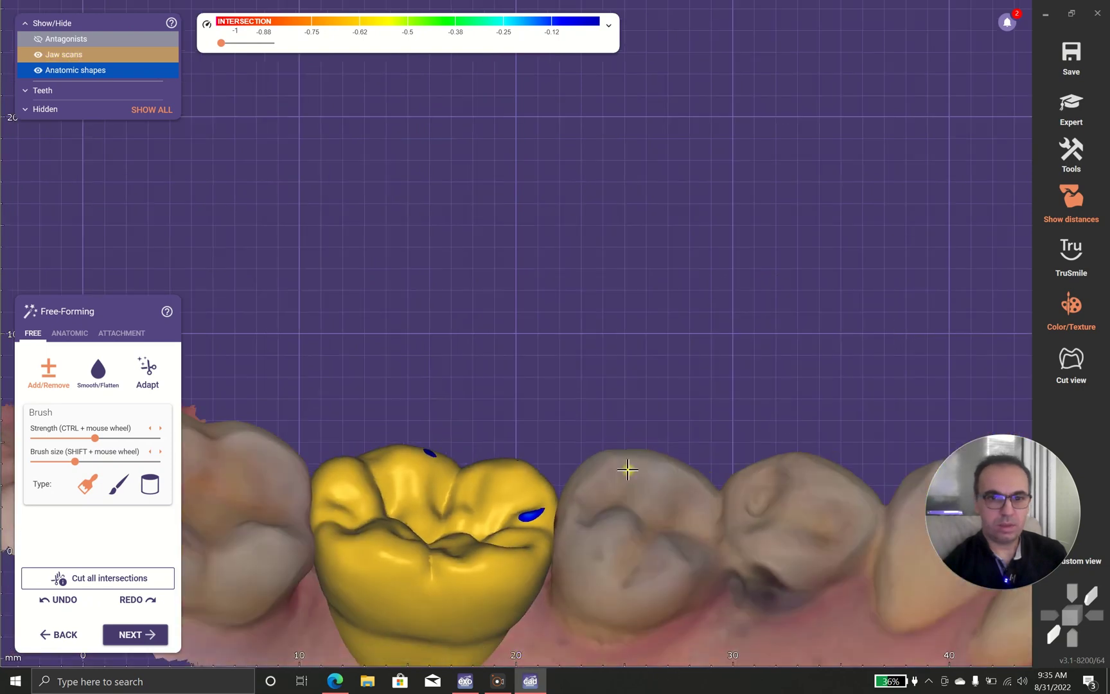
Adapt the molar basally and to static occlusion, pull it sideways, and cut intersections at -0.18 mm intrusion
{"action": "left_click", "coordinate": [149, 370]}
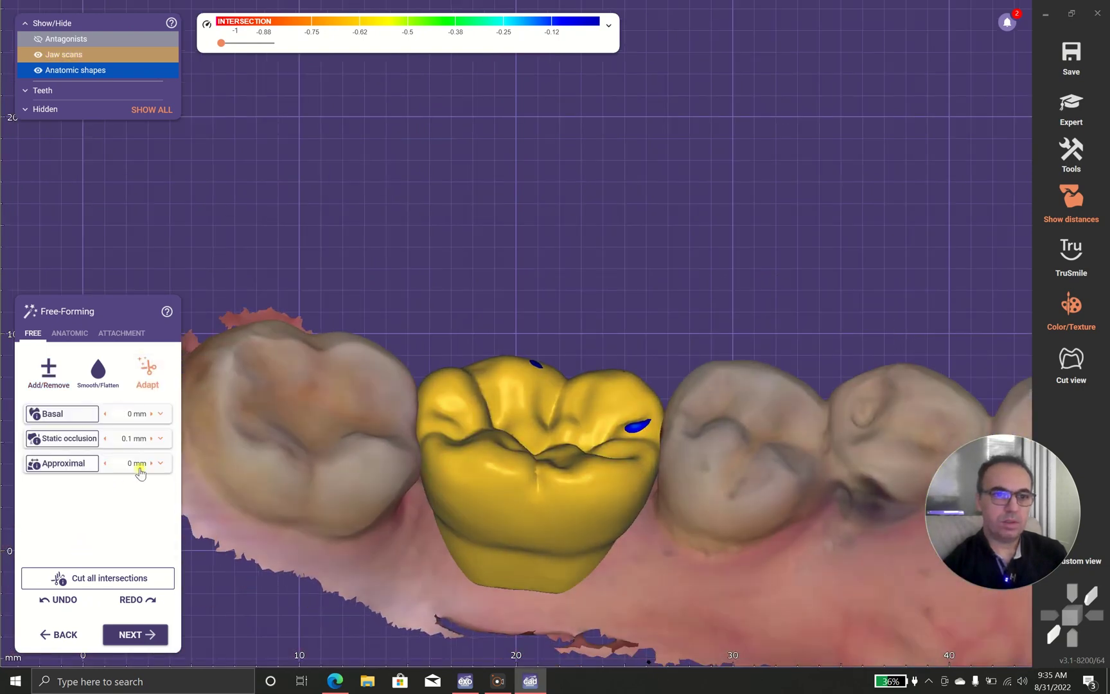
{"action": "left_click", "coordinate": [44, 417]}
{"action": "right_click_drag", "start_coordinate": [349, 483], "coordinate": [524, 551]}
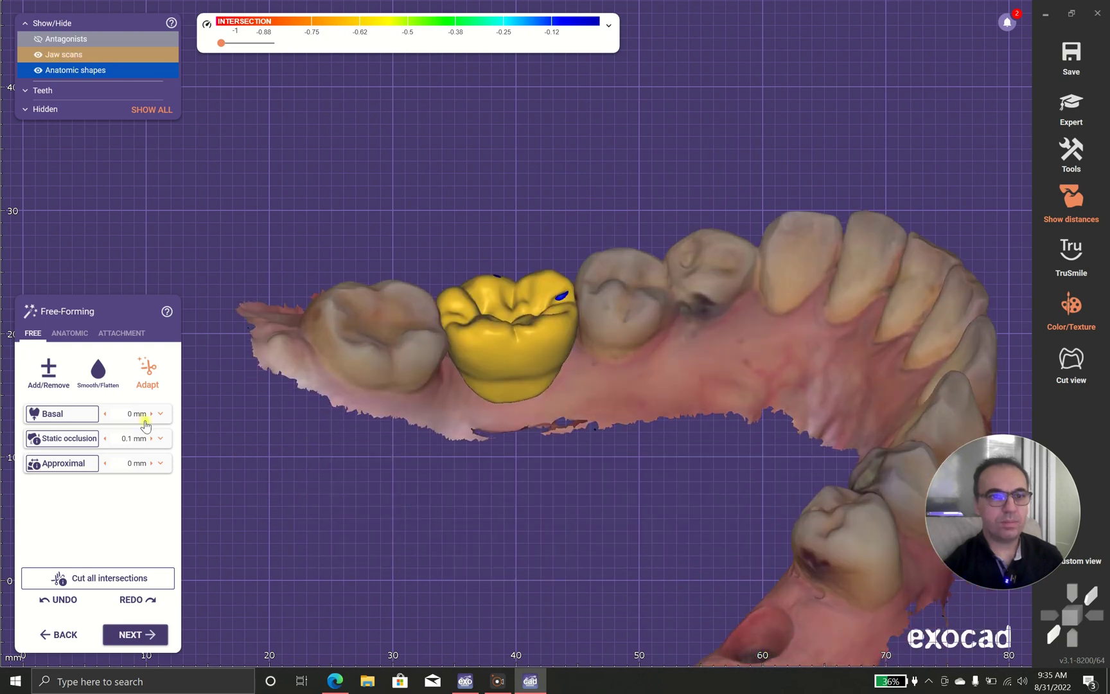
{"action": "left_click", "coordinate": [71, 438]}
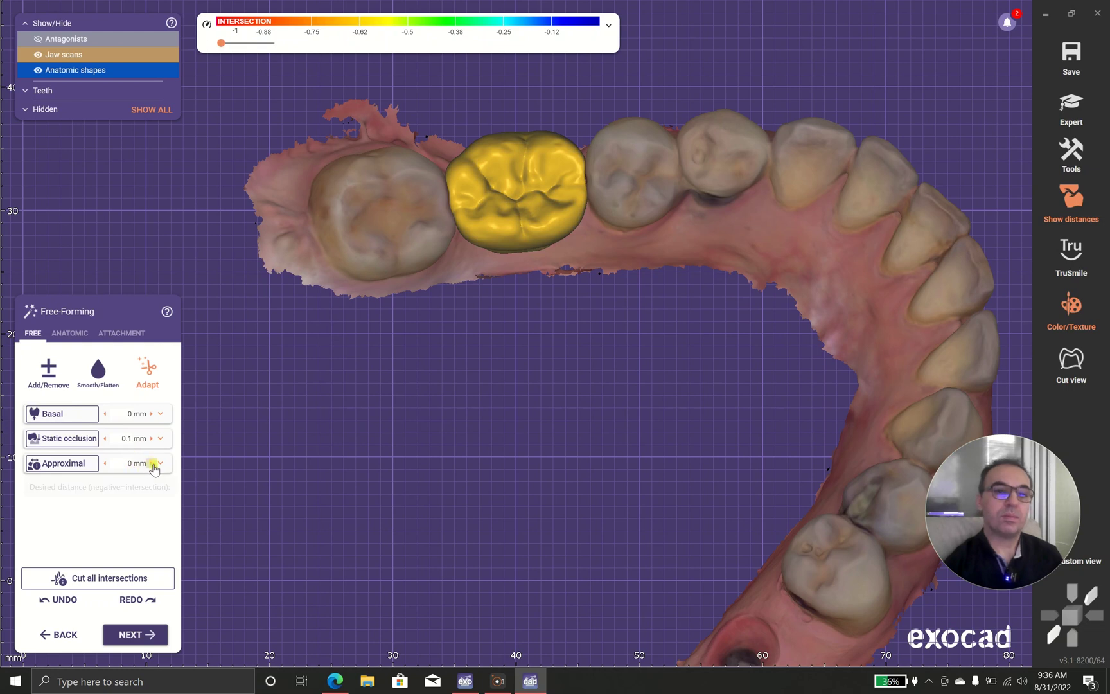
{"action": "left_click", "coordinate": [160, 463]}
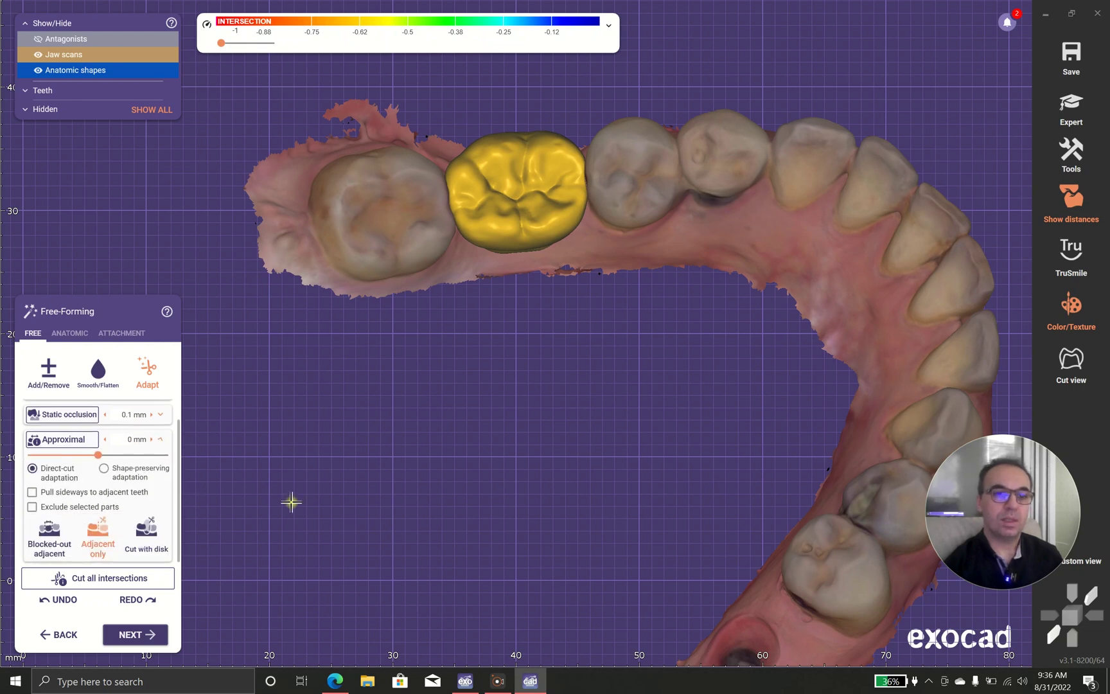
{"action": "left_click", "coordinate": [32, 491]}
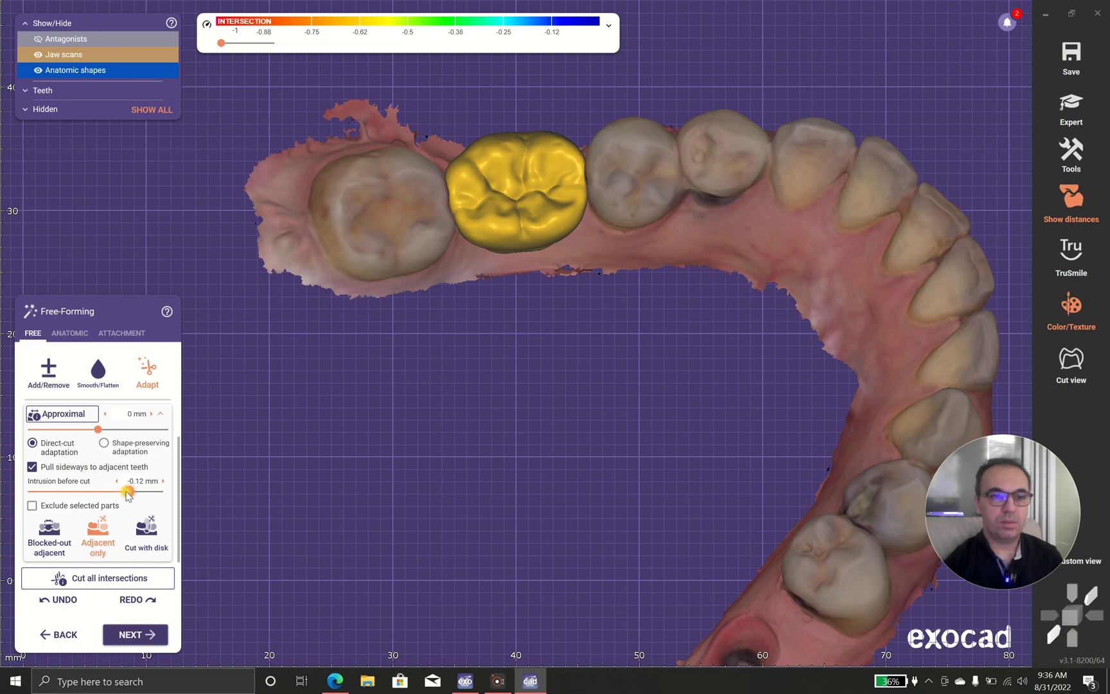
{"action": "left_click", "coordinate": [107, 576]}
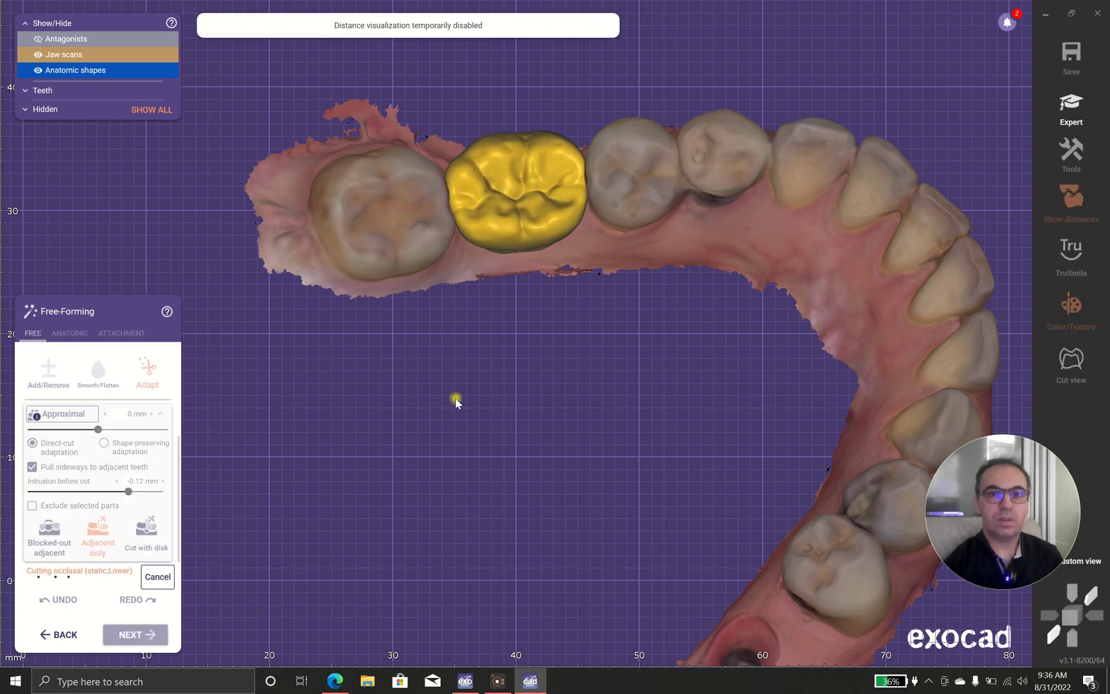
{"action": "scroll", "coordinate": [438, 476], "scroll_direction": "down", "scroll_amount": 2}
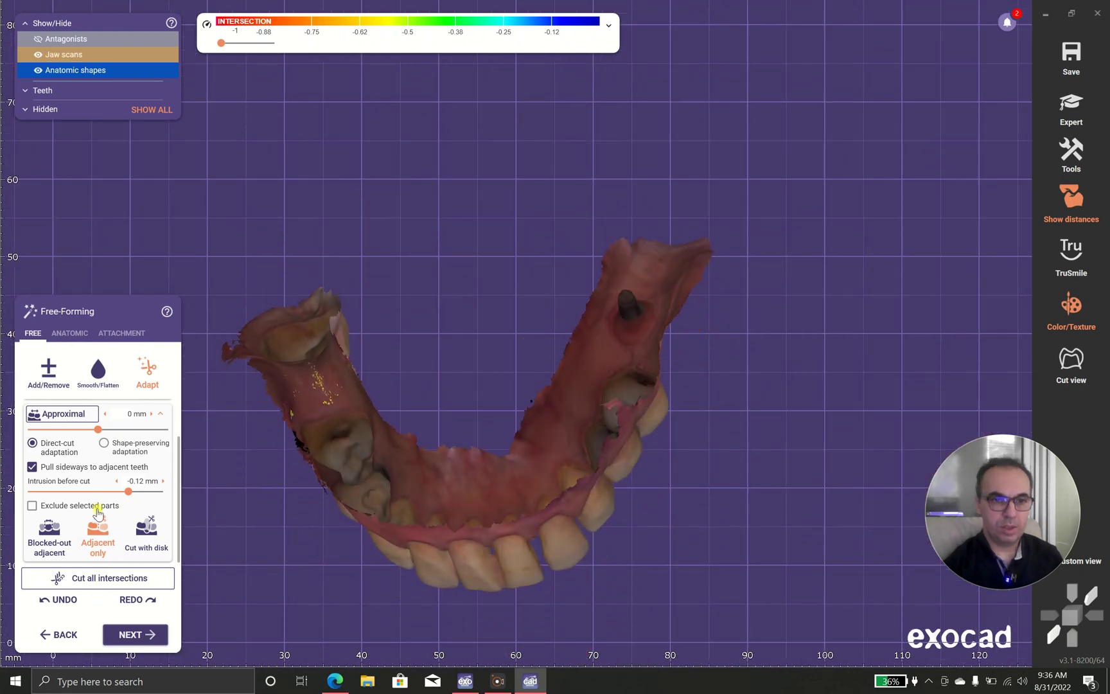
{"action": "left_click_drag", "start_coordinate": [126, 497], "coordinate": [118, 495]}
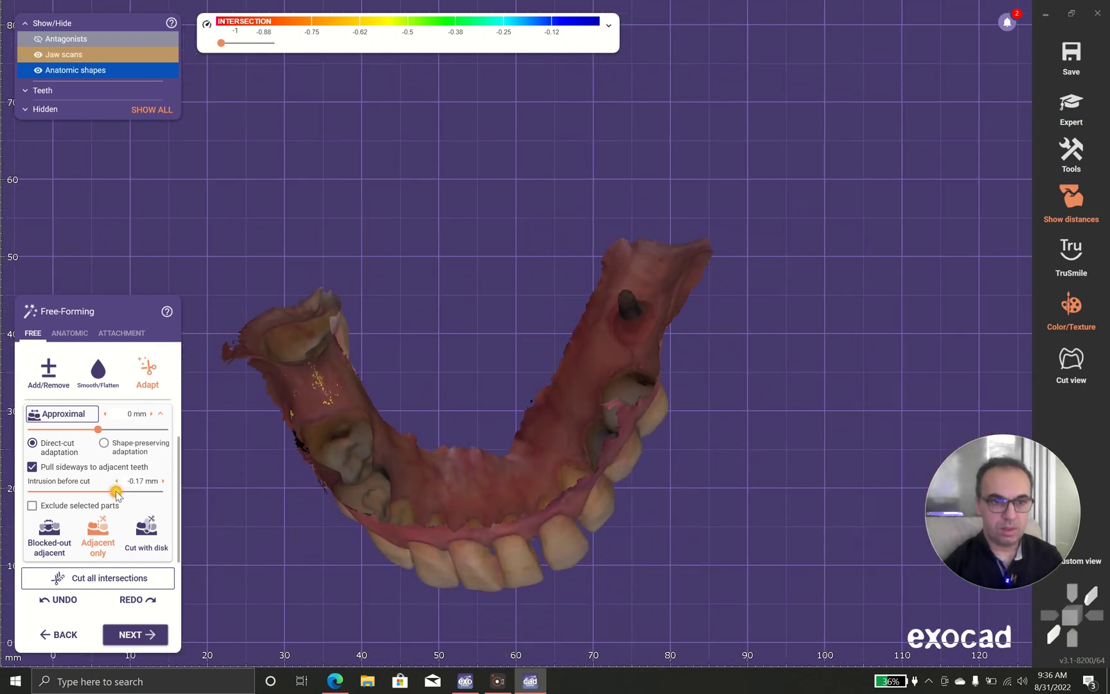
{"action": "left_click", "coordinate": [107, 578]}
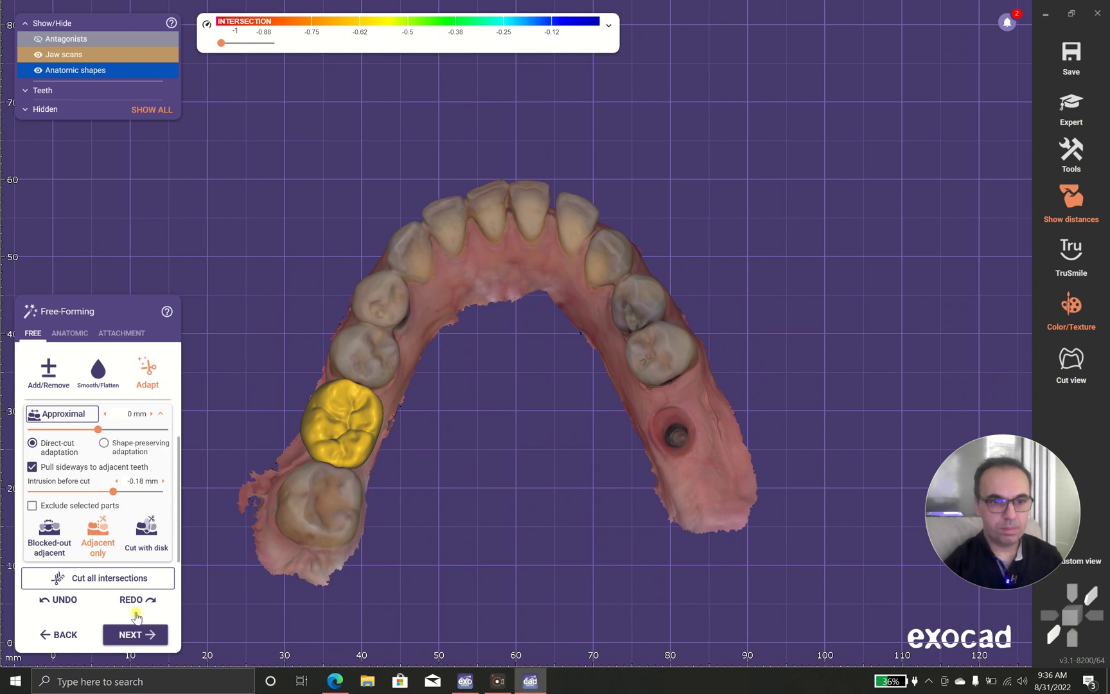
Merge and save the tooth 36 design, then choose Design over denture gingiva as the next step
{"action": "left_click", "coordinate": [134, 634]}
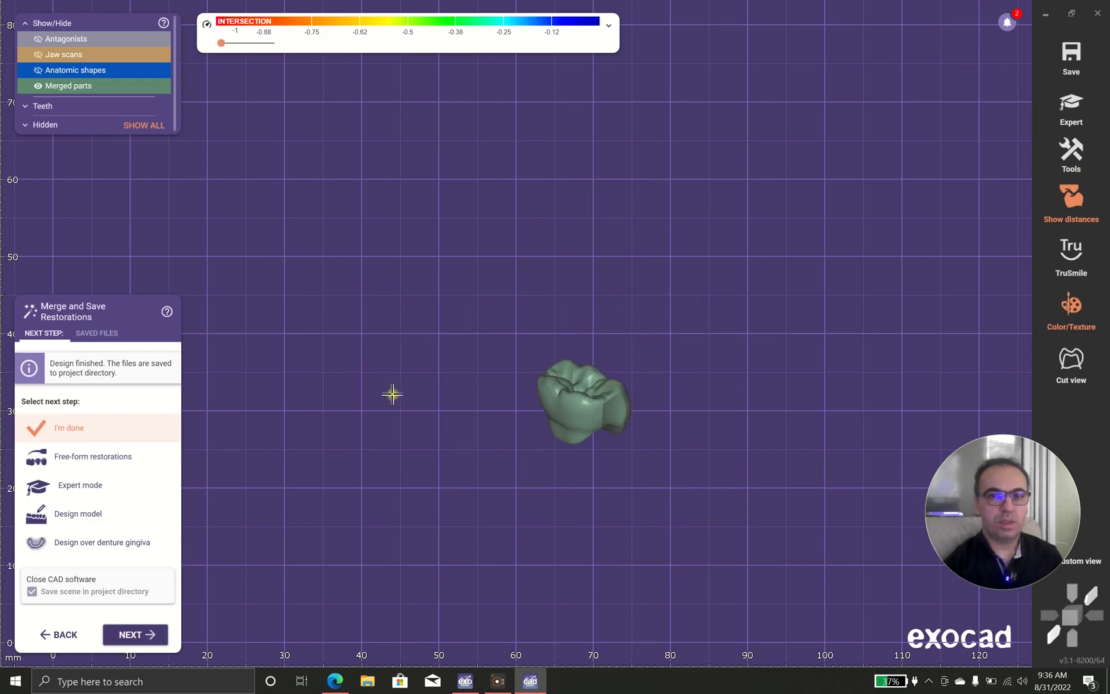
{"action": "left_click", "coordinate": [89, 546]}
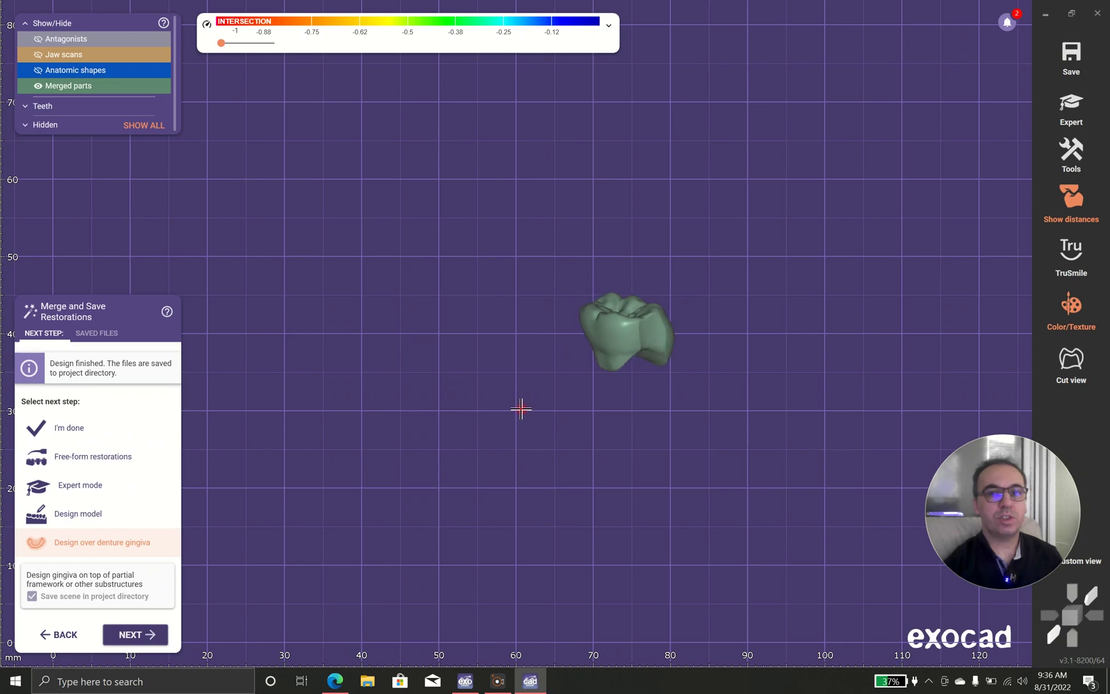
{"action": "scroll", "coordinate": [682, 293], "scroll_direction": "up", "scroll_amount": 2}
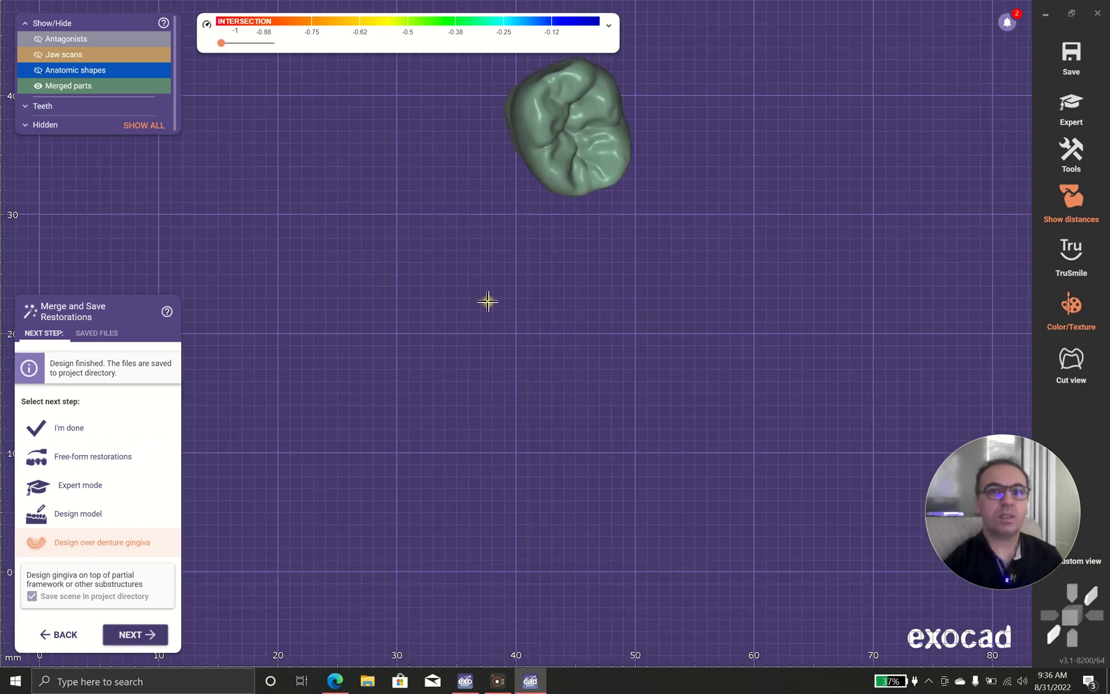
Open the Virtual Waxup Bottom step and set the insertion direction from the current view
{"action": "left_click", "coordinate": [127, 635]}
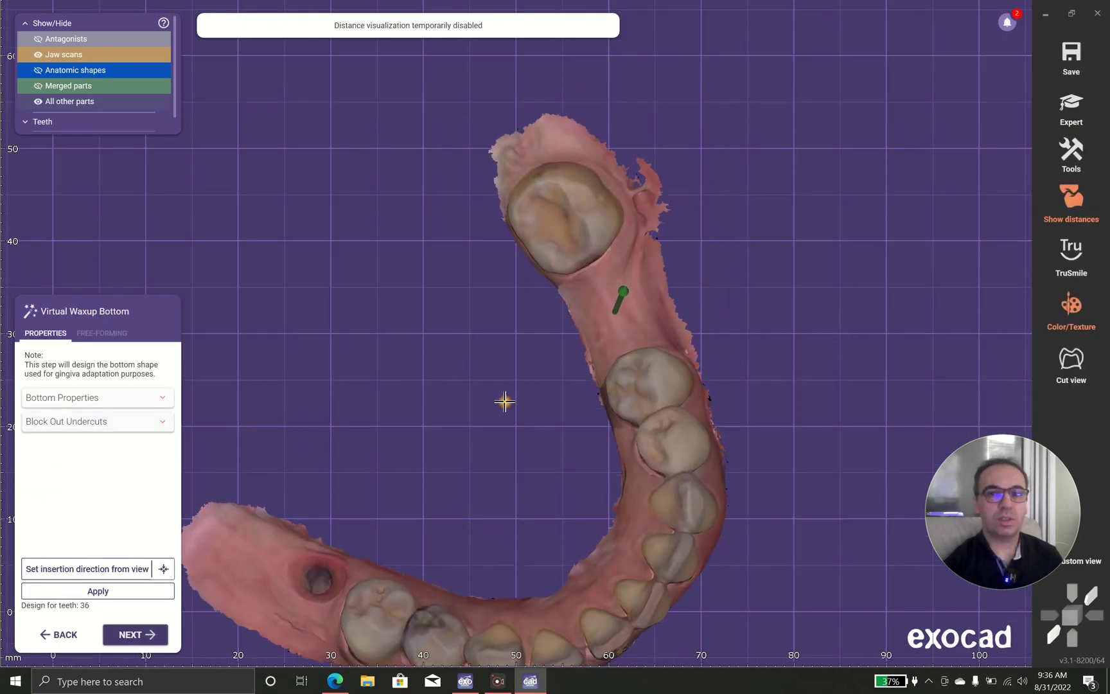
{"action": "left_click", "coordinate": [106, 590]}
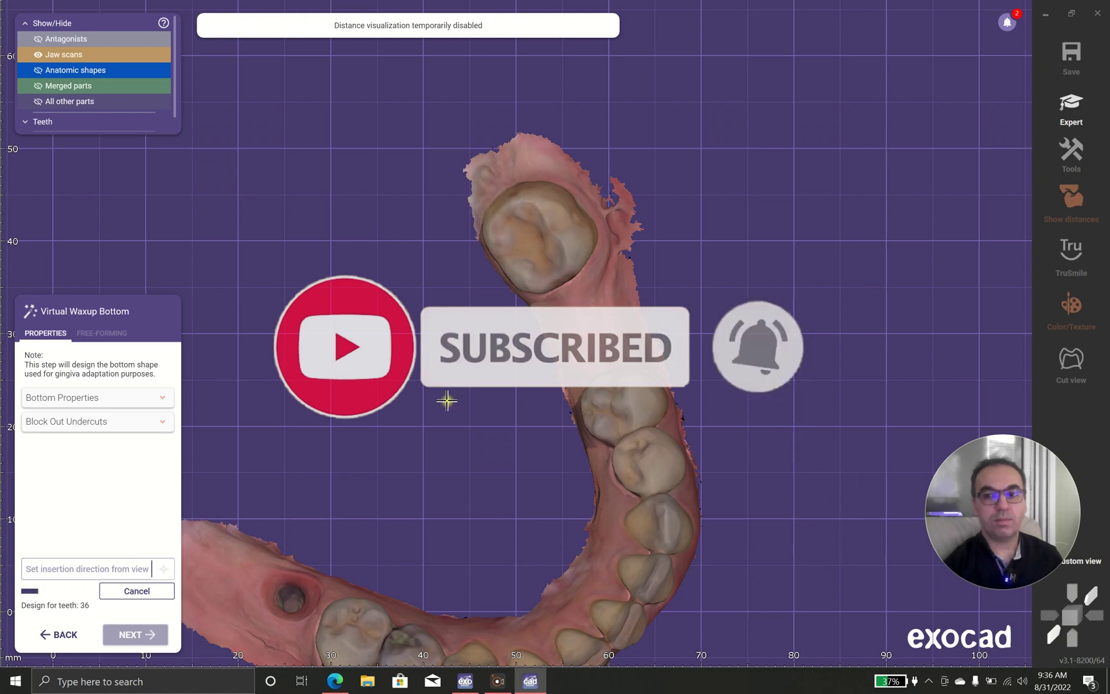